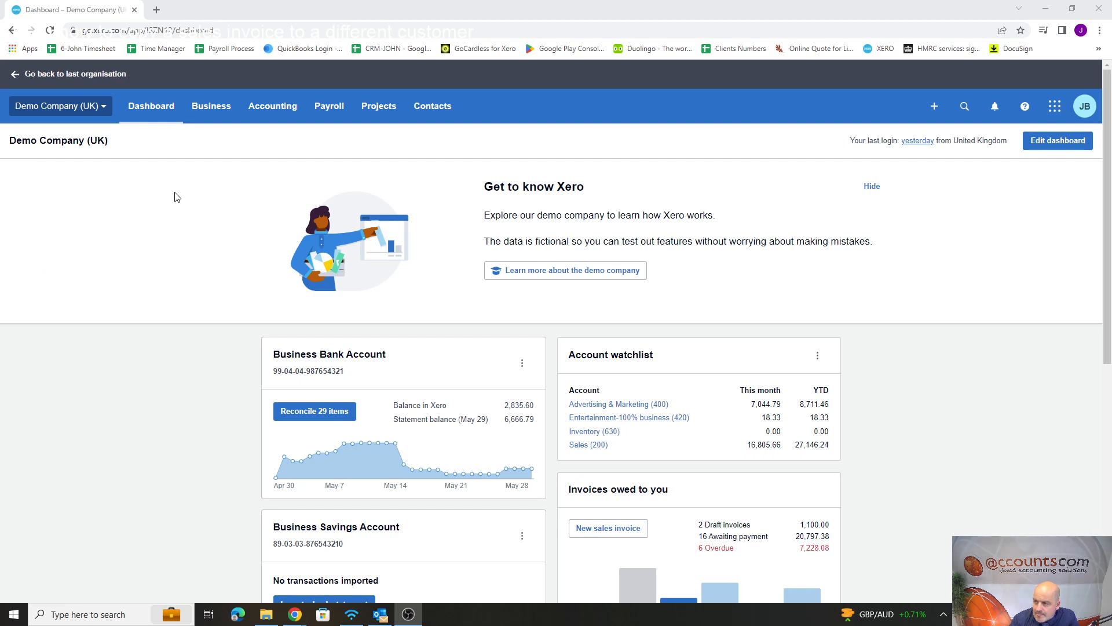
Open the Business Bank Account's list of statement lines awaiting reconciliation.
left_click(315, 410)
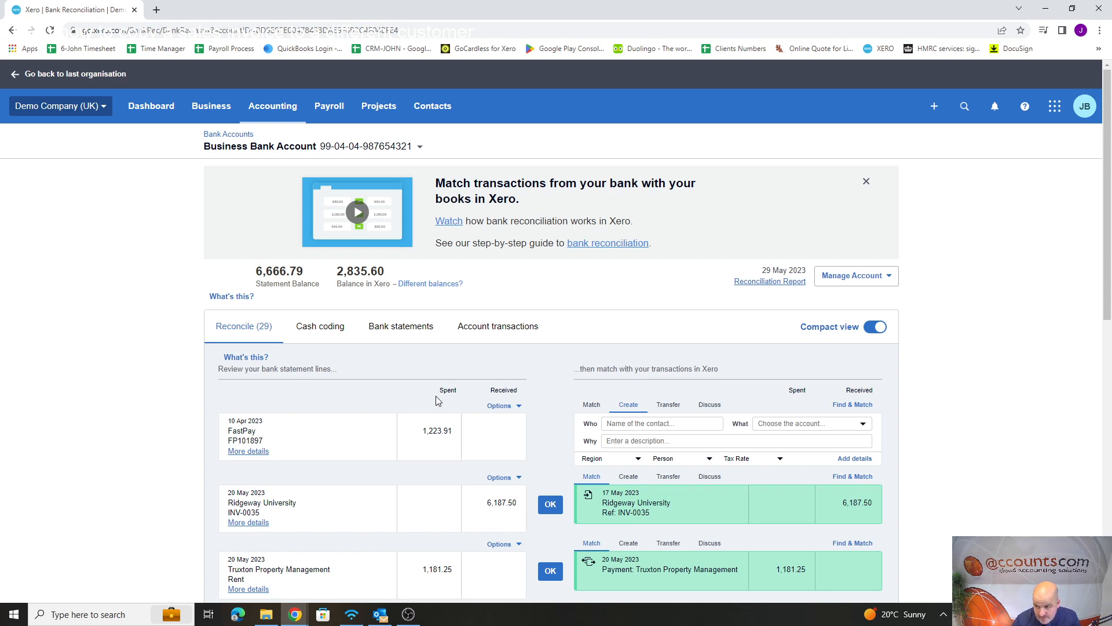
scroll(419, 196, "down", 4)
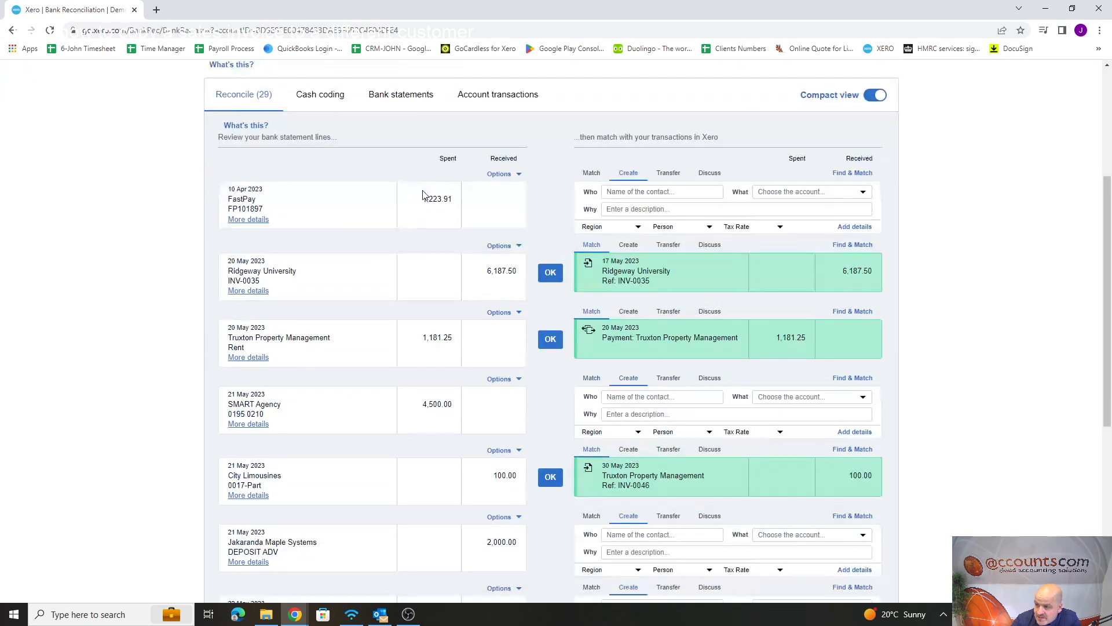
scroll(423, 195, "down", 4)
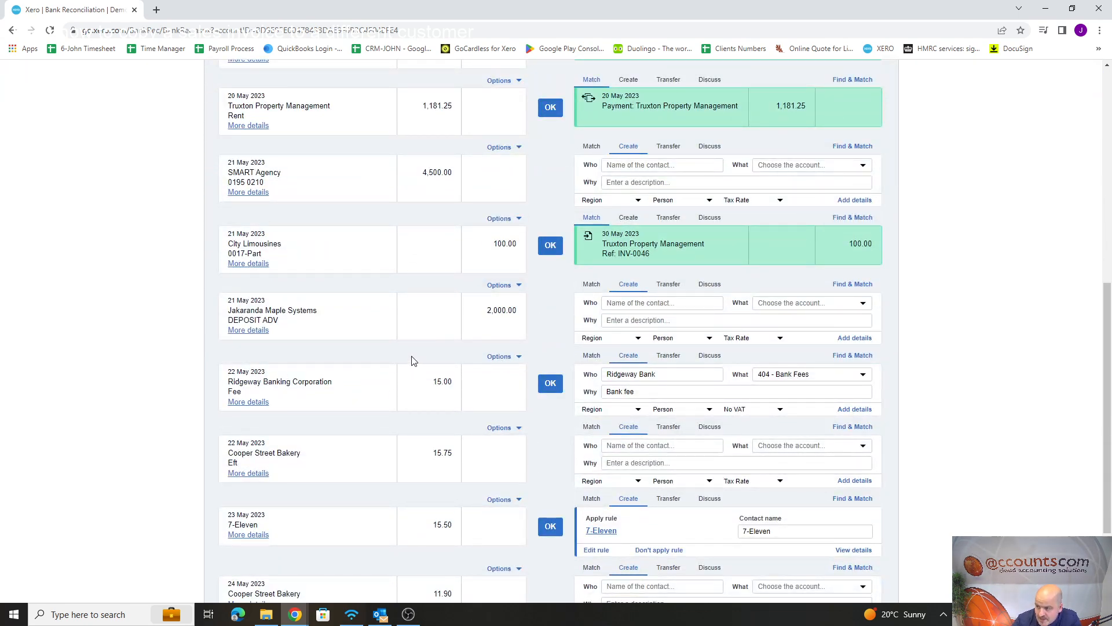
scroll(295, 490, "down", 1)
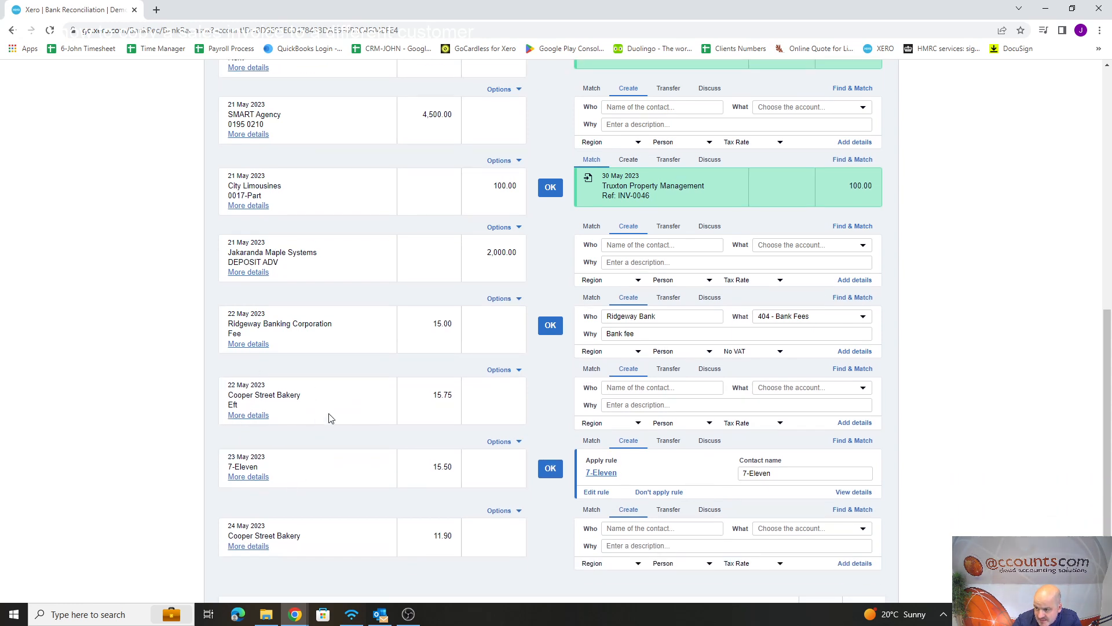
View the statement details of the 22 May Cooper Street Bakery line and start a new bank rule from it.
left_click(248, 416)
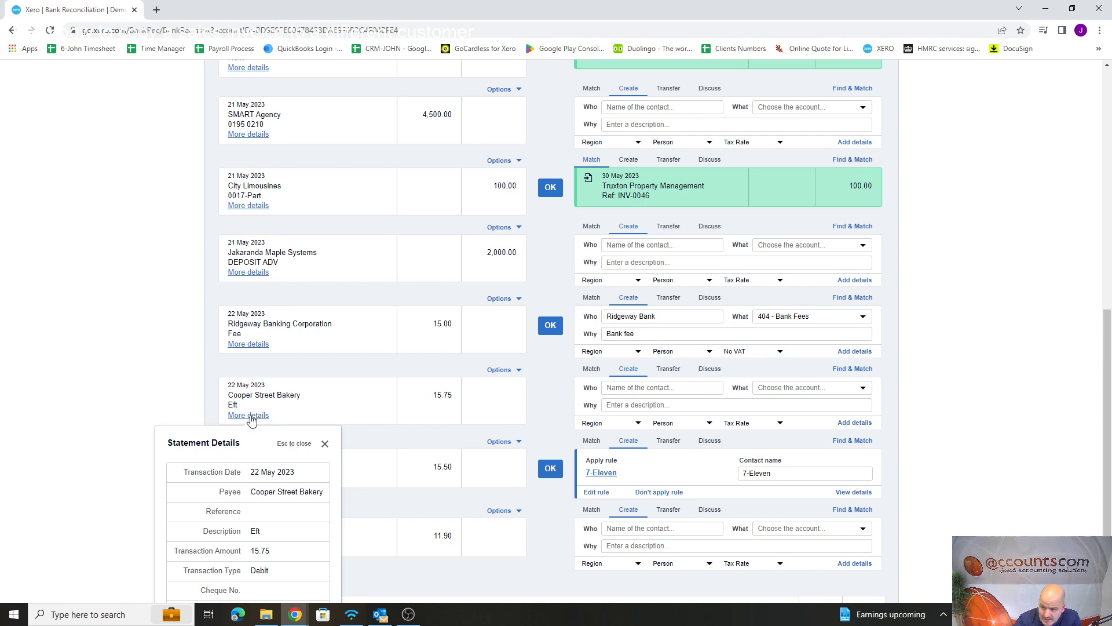
scroll(250, 423, "down", 1)
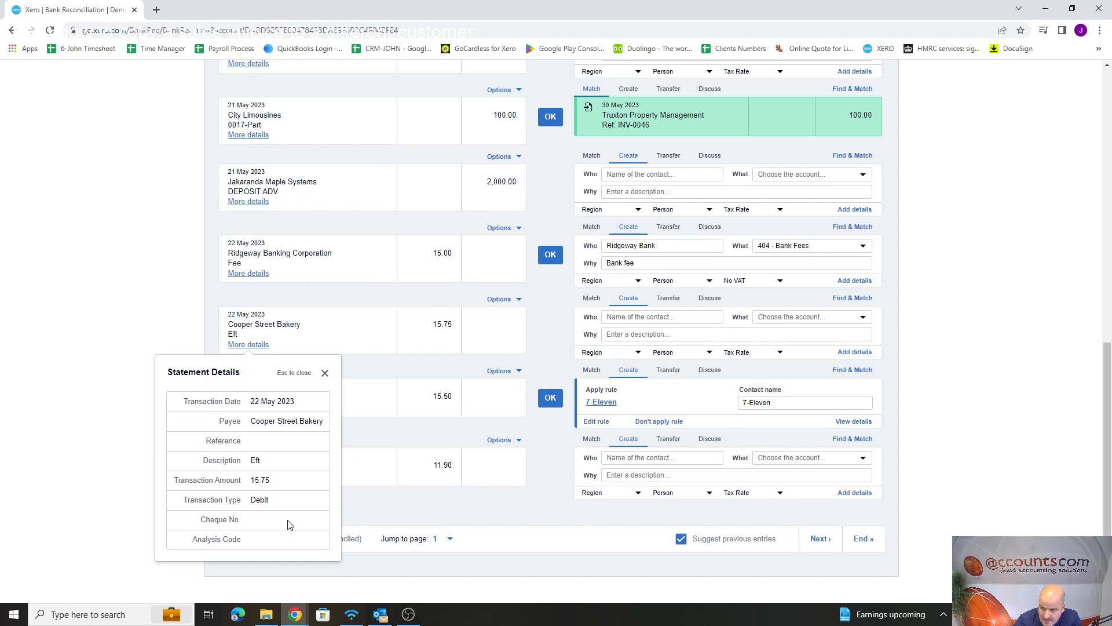
scroll(348, 526, "up", 3)
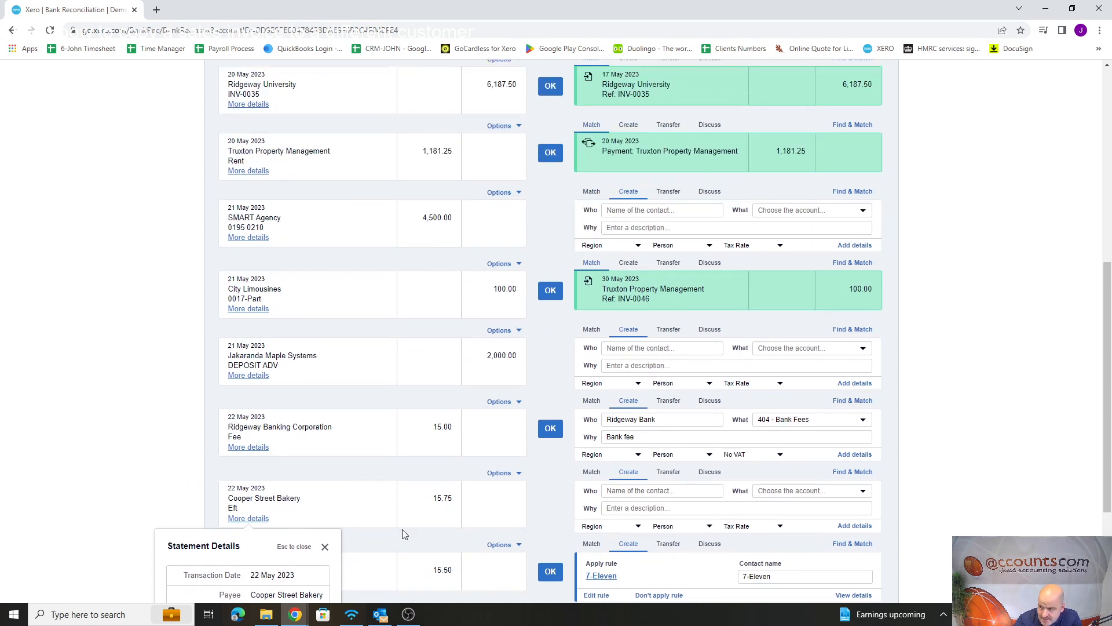
left_click(507, 480)
left_click(524, 505)
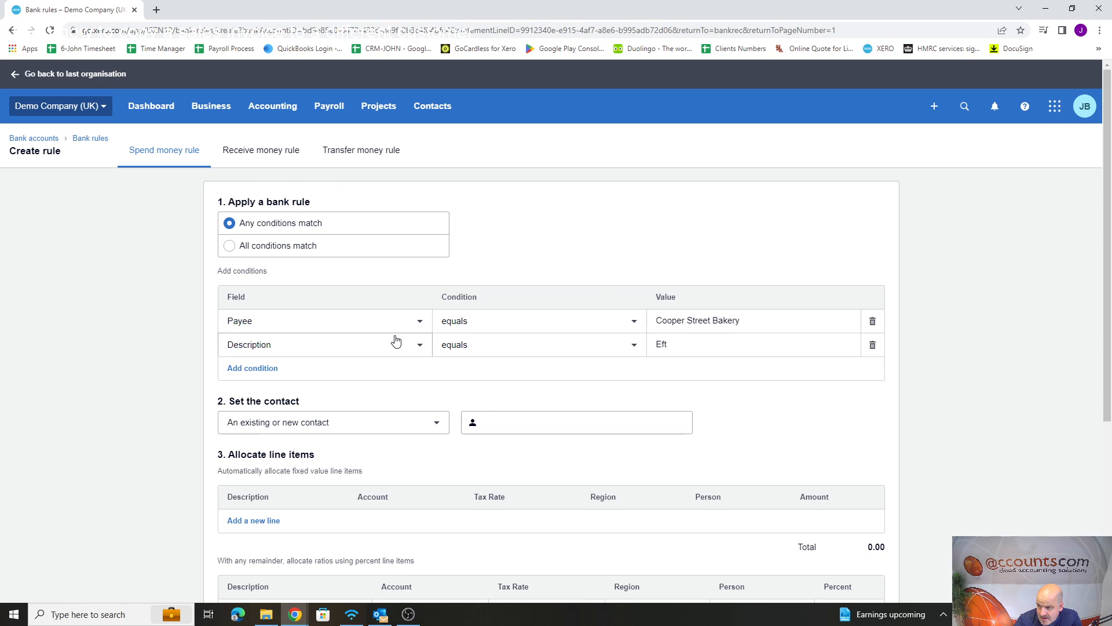
left_click(246, 369)
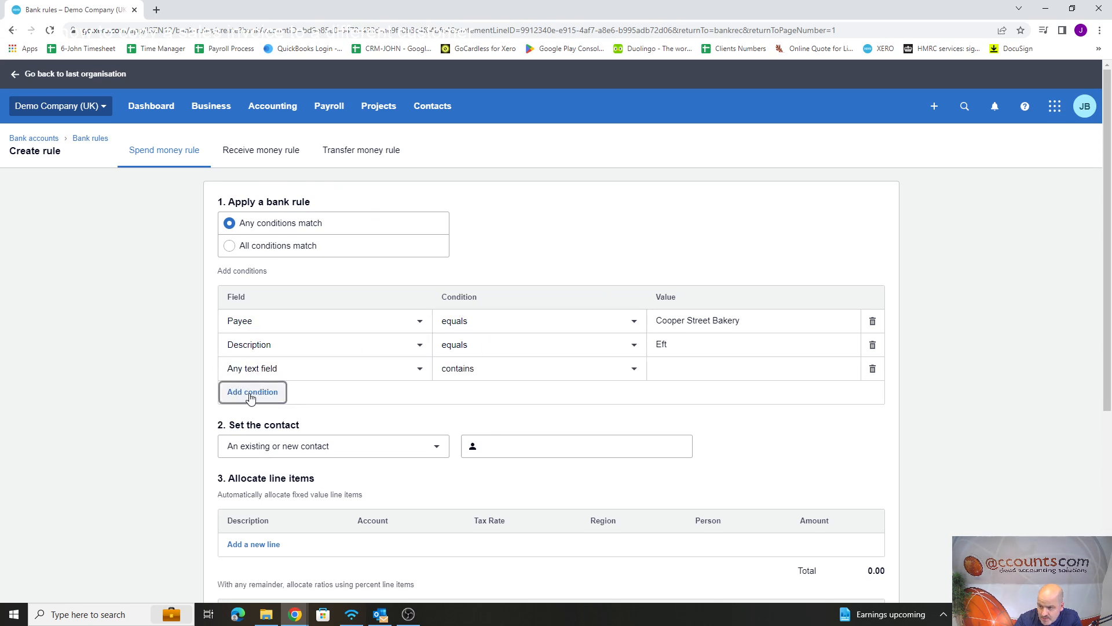
left_click(251, 398)
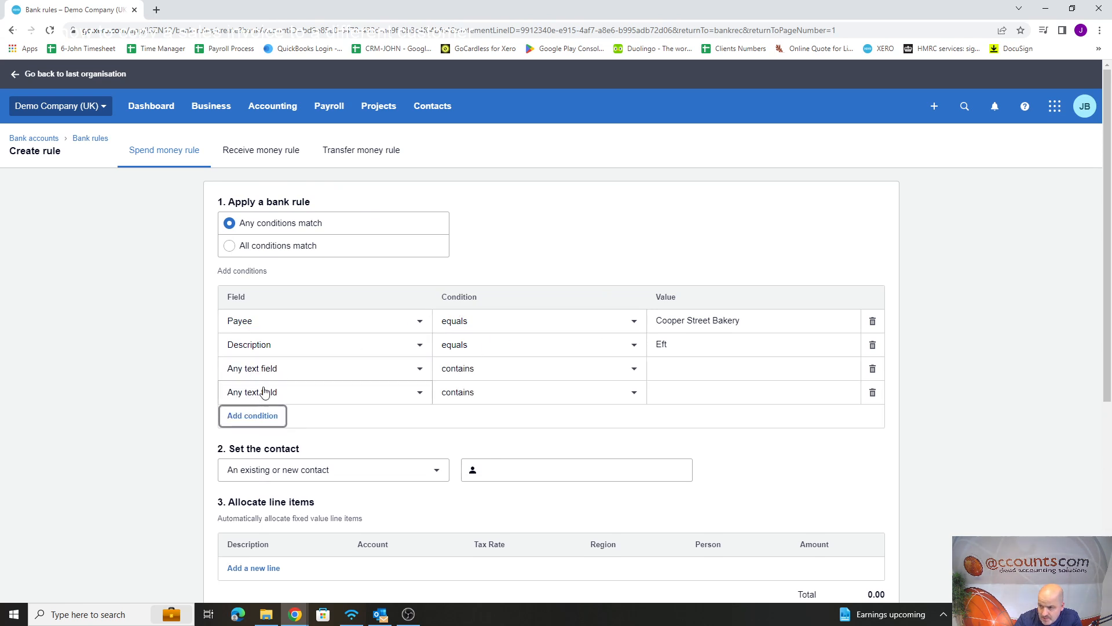
left_click(873, 394)
left_click(872, 370)
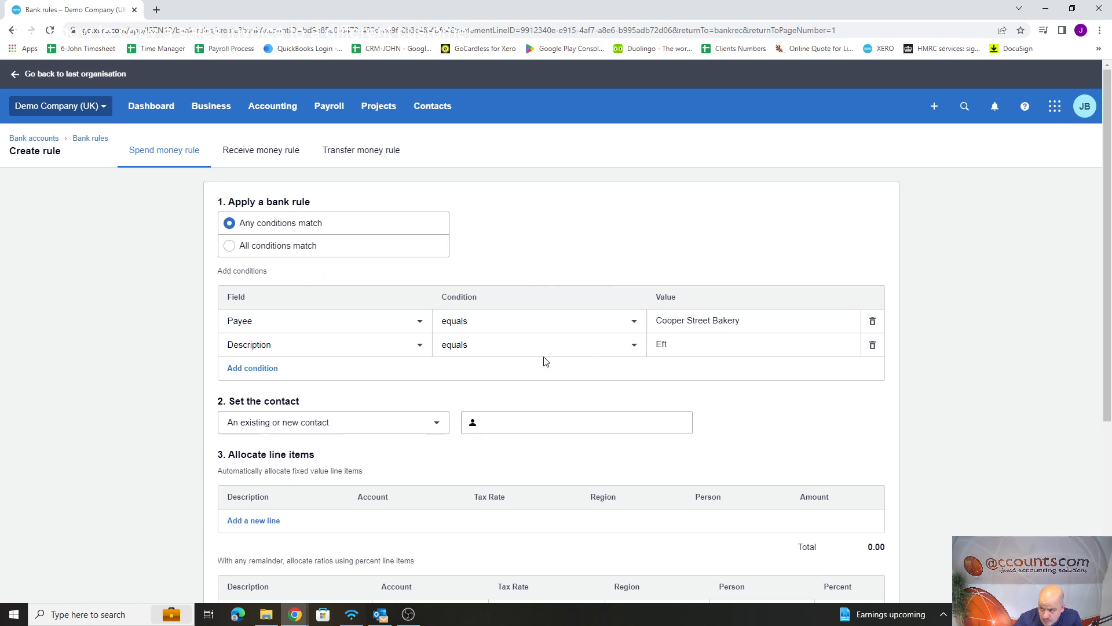
left_click(258, 369)
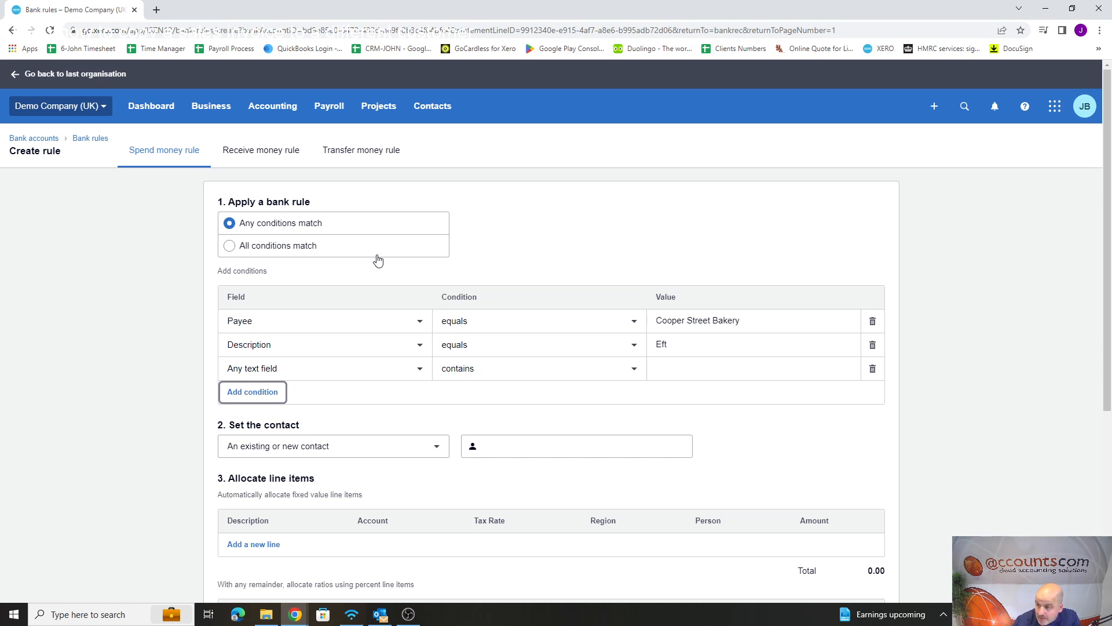
left_click(873, 368)
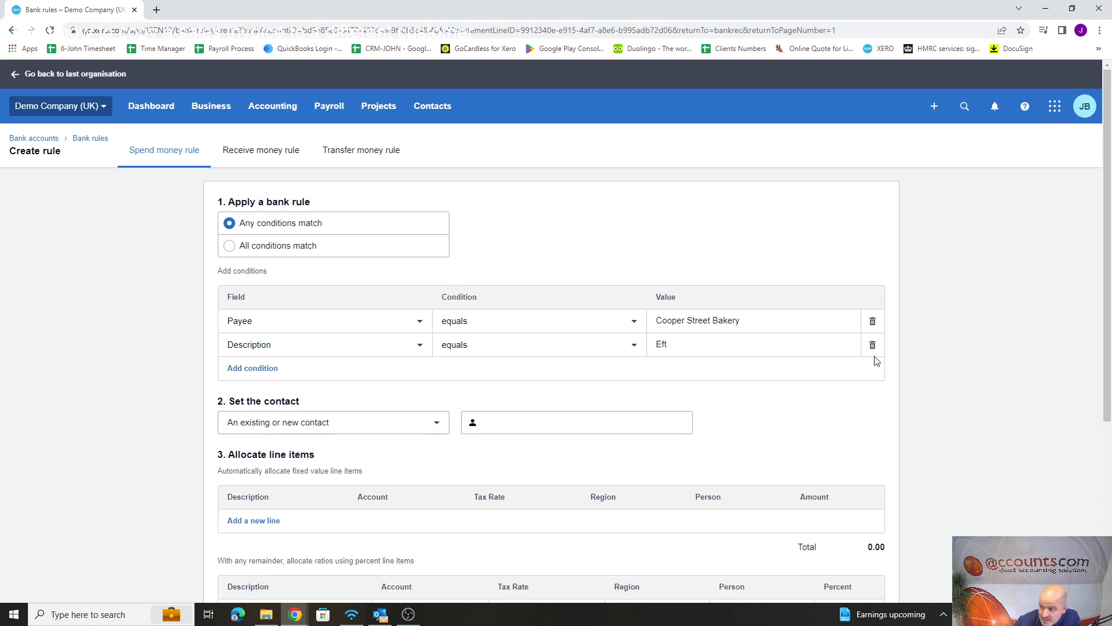
Delete the Description condition and change the Payee condition to Any text field contains Cooper Street.
left_click(872, 345)
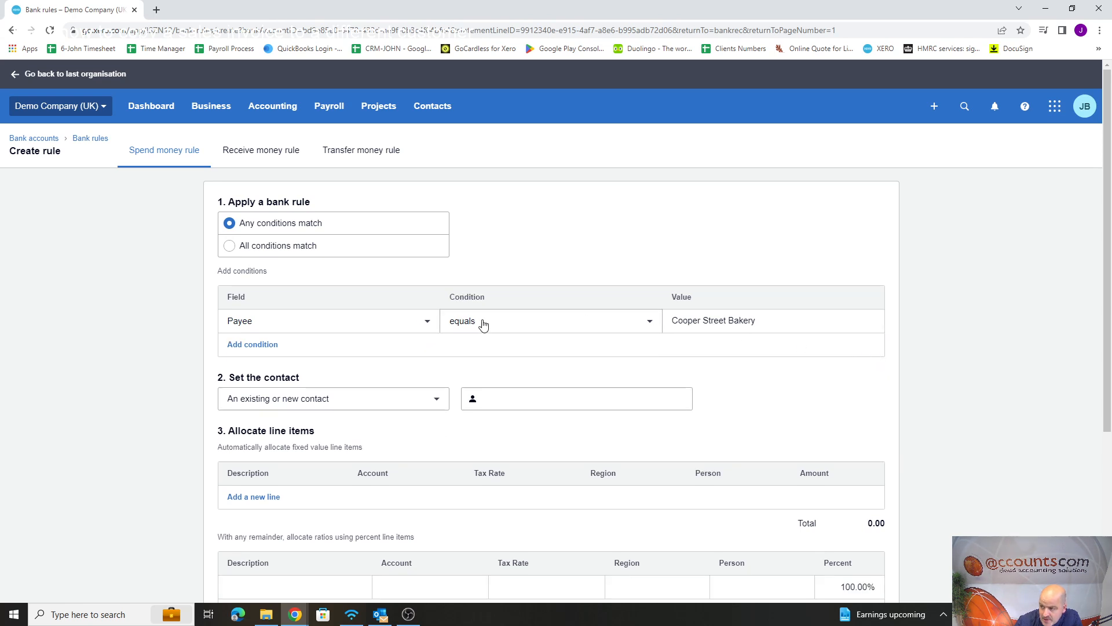
left_click(427, 325)
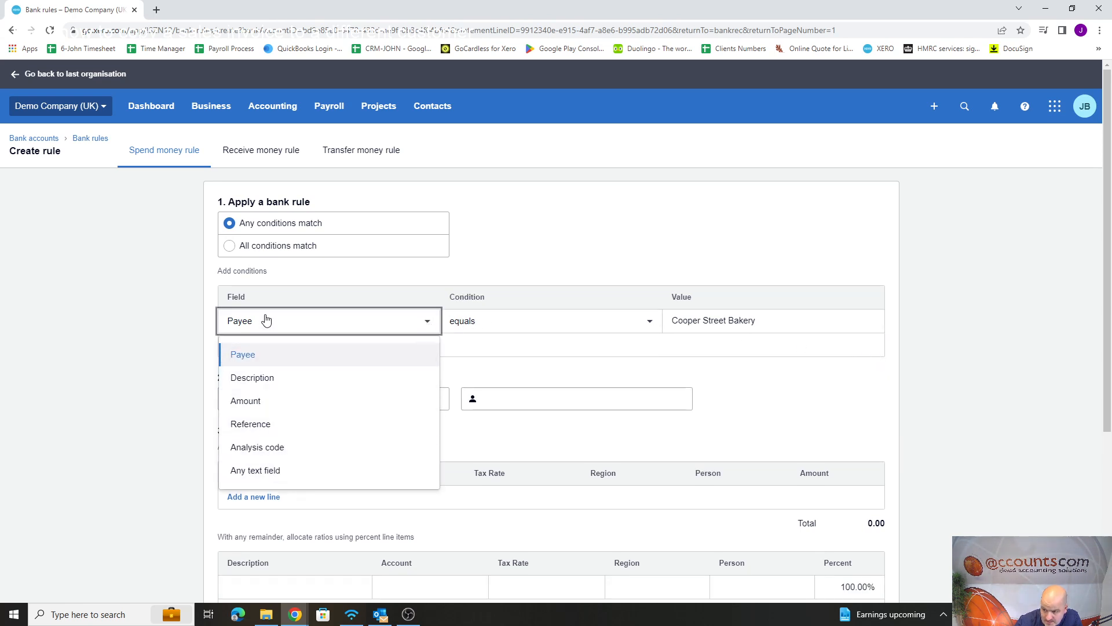
left_click(261, 470)
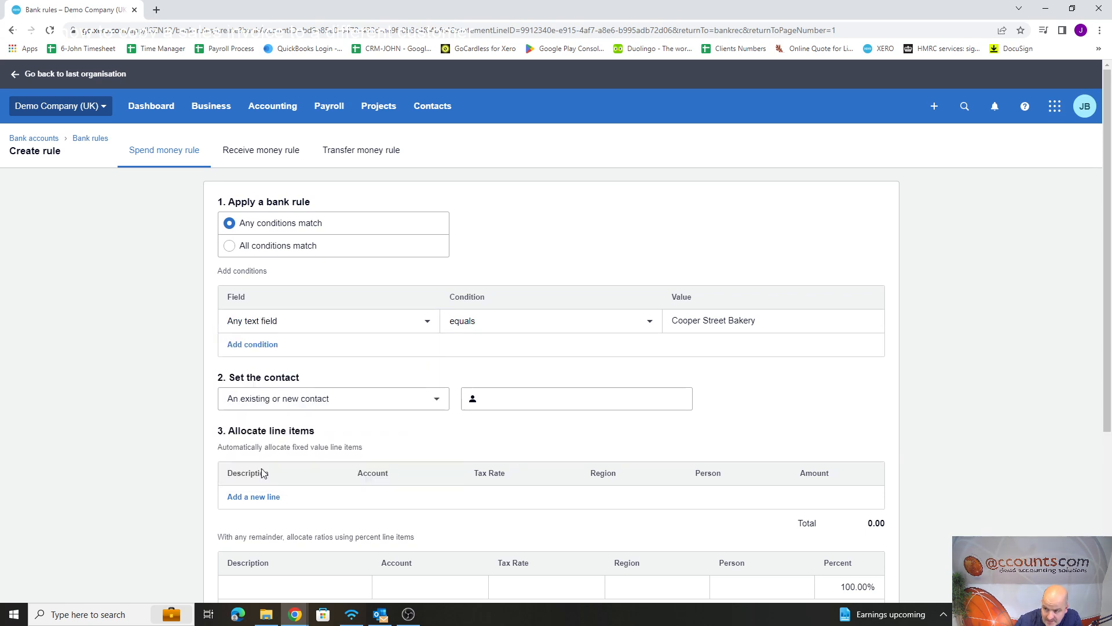
left_click(496, 329)
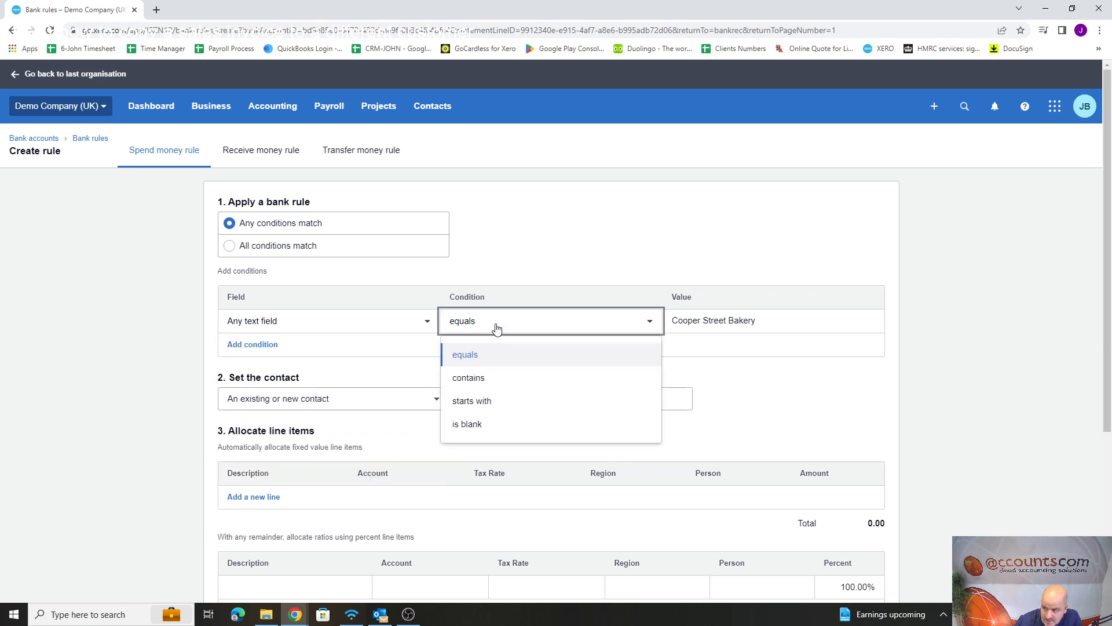
left_click(476, 378)
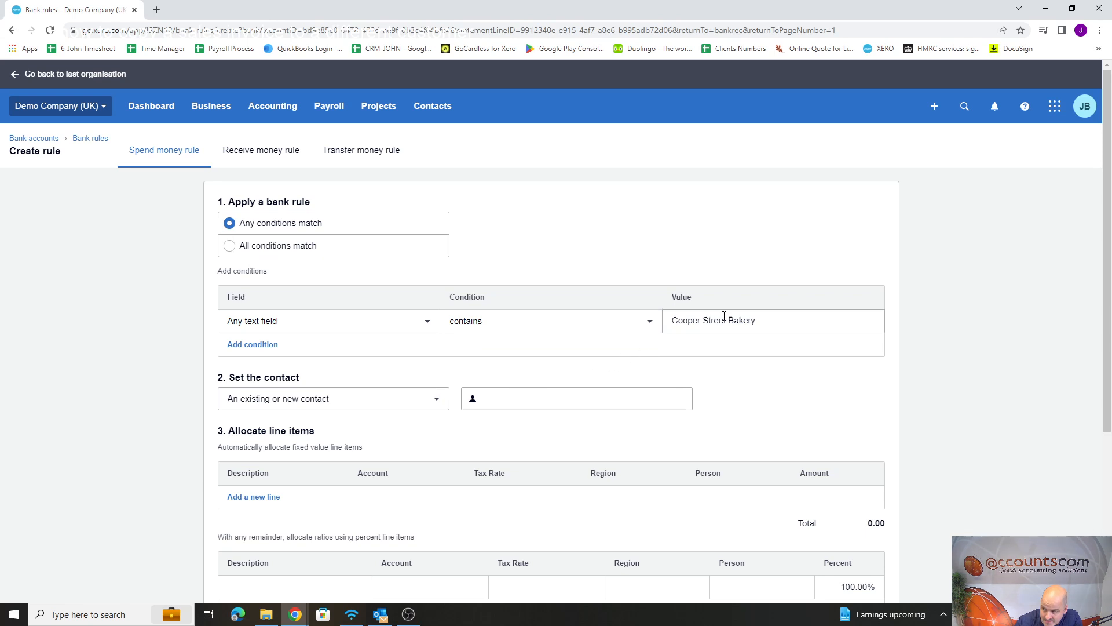
left_click_drag(780, 321, 734, 317)
key("BackSpace")
key("BackSpace")
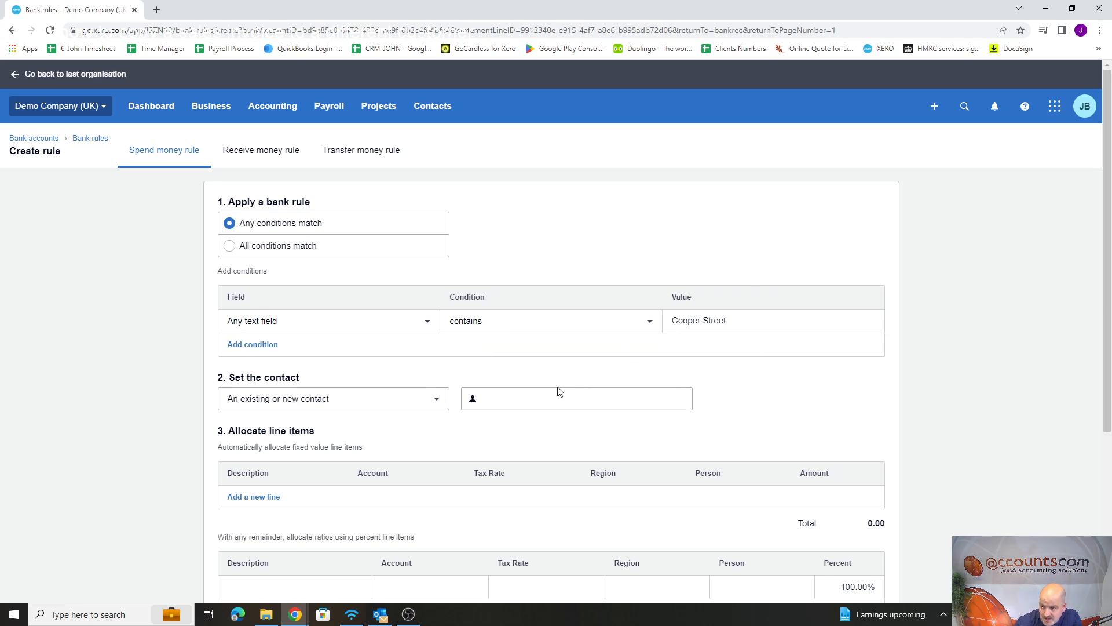
Set the rule's contact by creating Bank Charges as a new contact.
left_click(533, 393)
type("Ban")
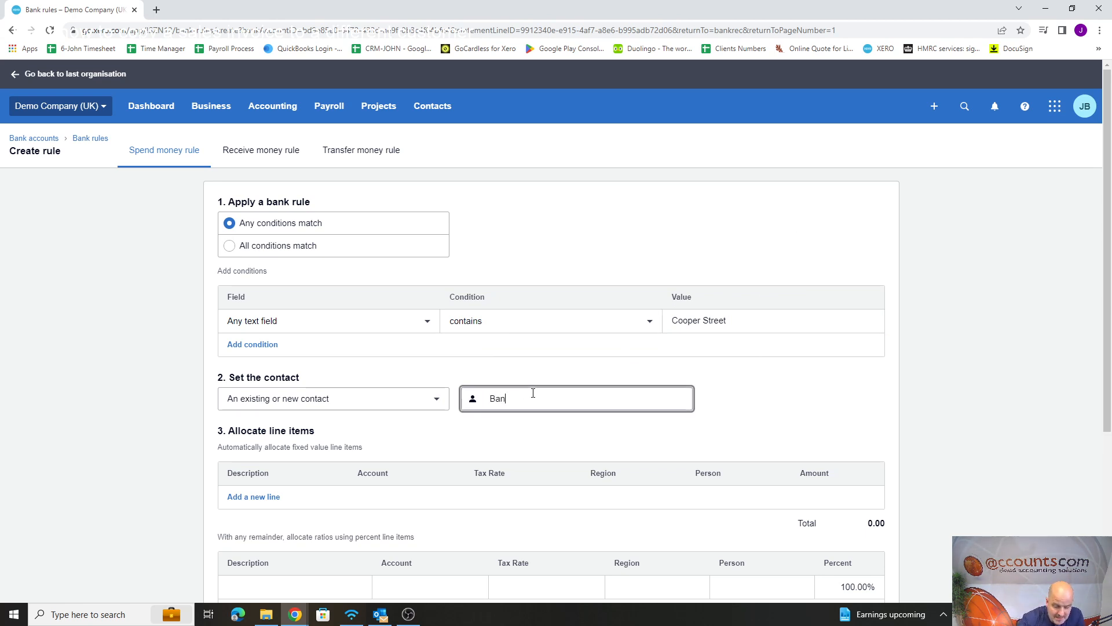
type("k Cha")
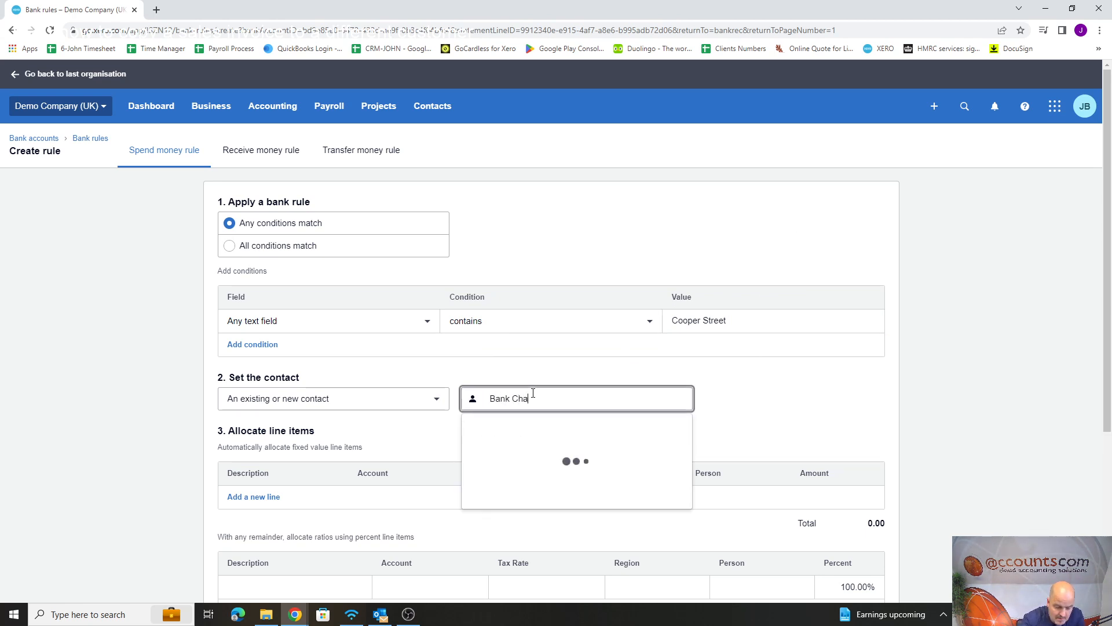
type("rges")
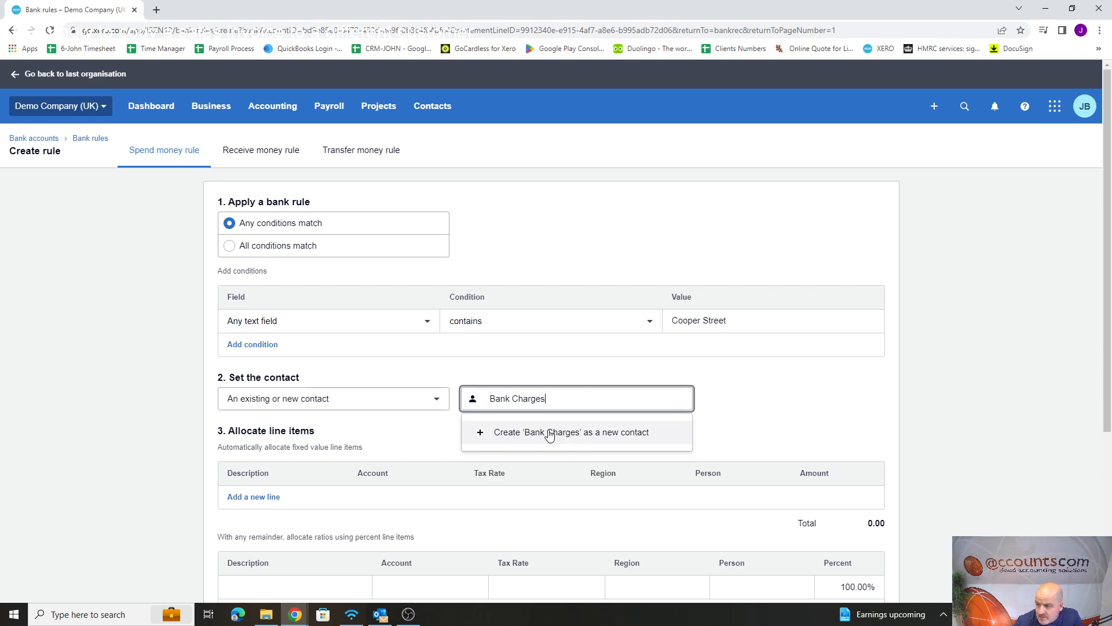
left_click(547, 438)
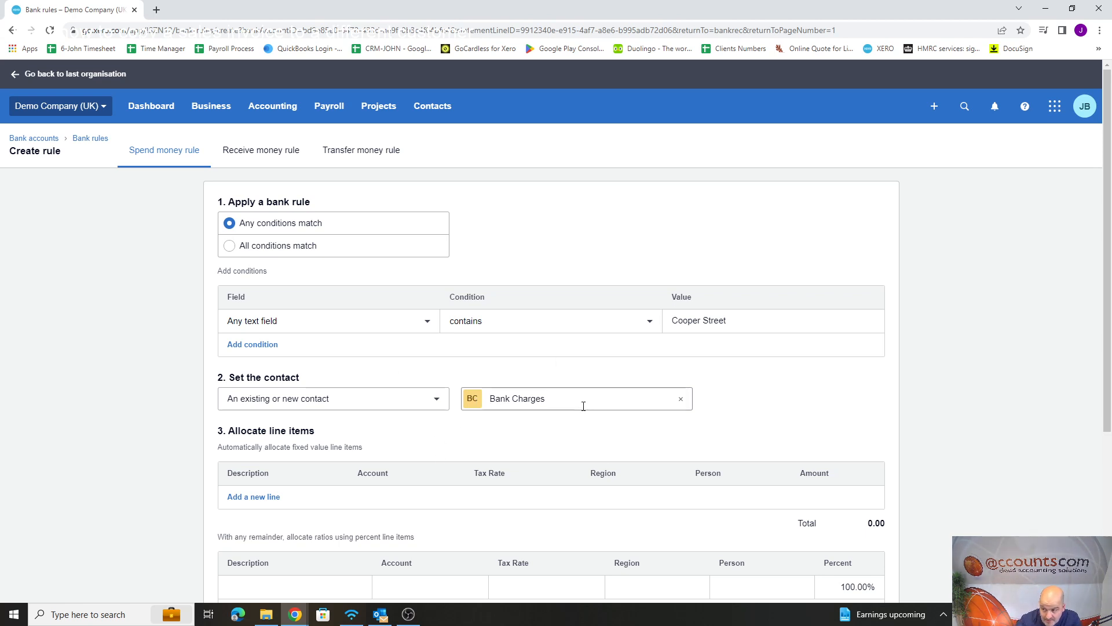
Fill in the 100% remainder line with the description Bank Charges and the account 404 - Bank Fees.
scroll(581, 405, "down", 1)
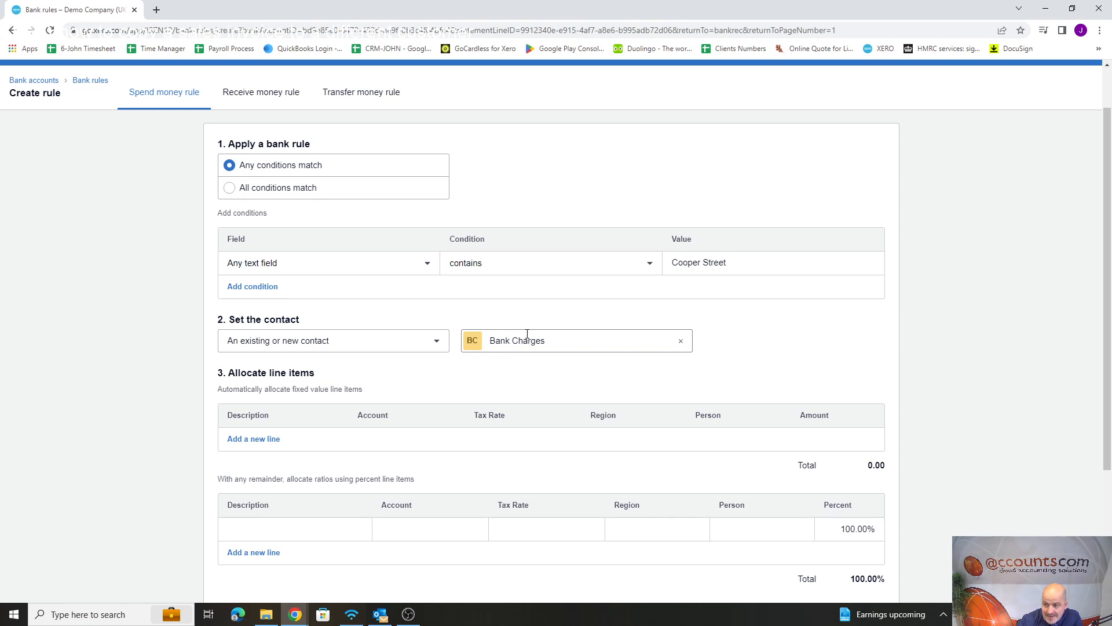
scroll(353, 347, "down", 2)
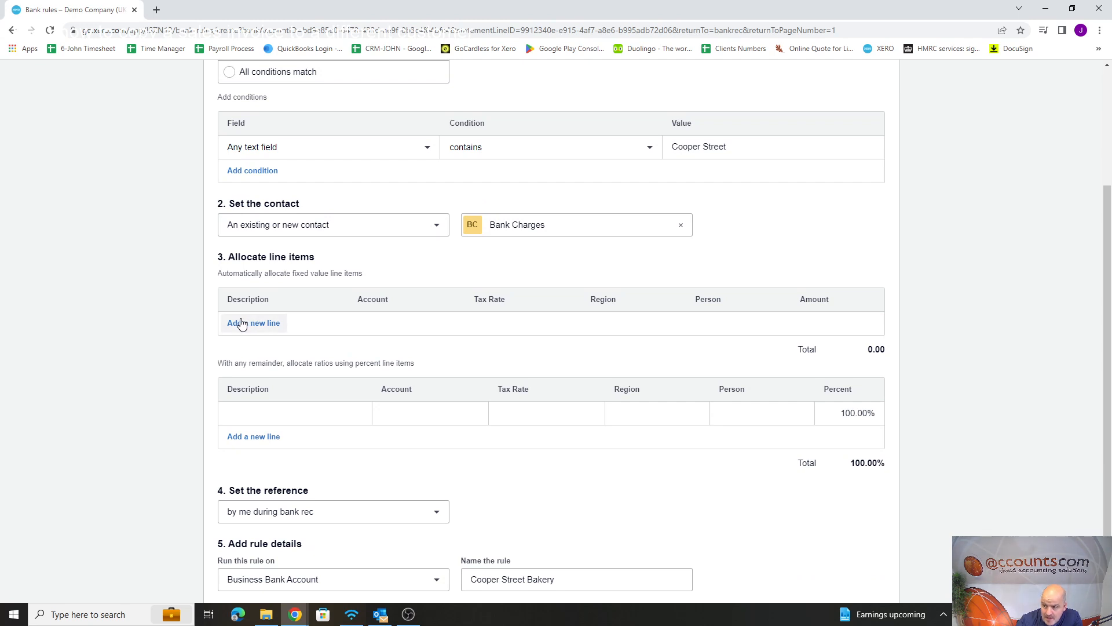
scroll(459, 340, "up", 2)
scroll(459, 340, "down", 2)
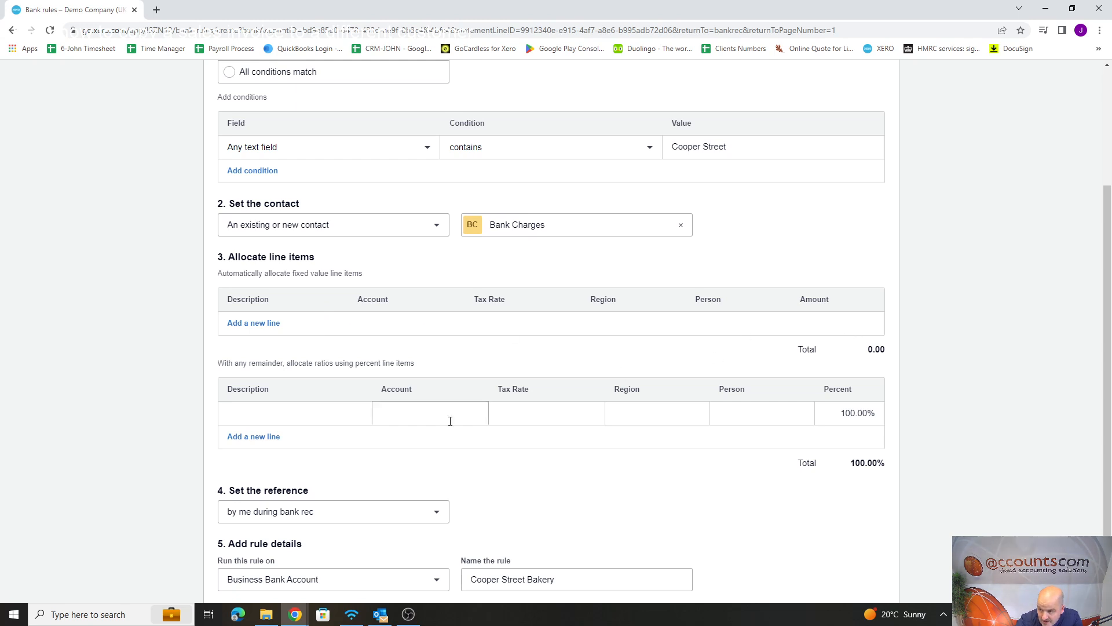
left_click(294, 417)
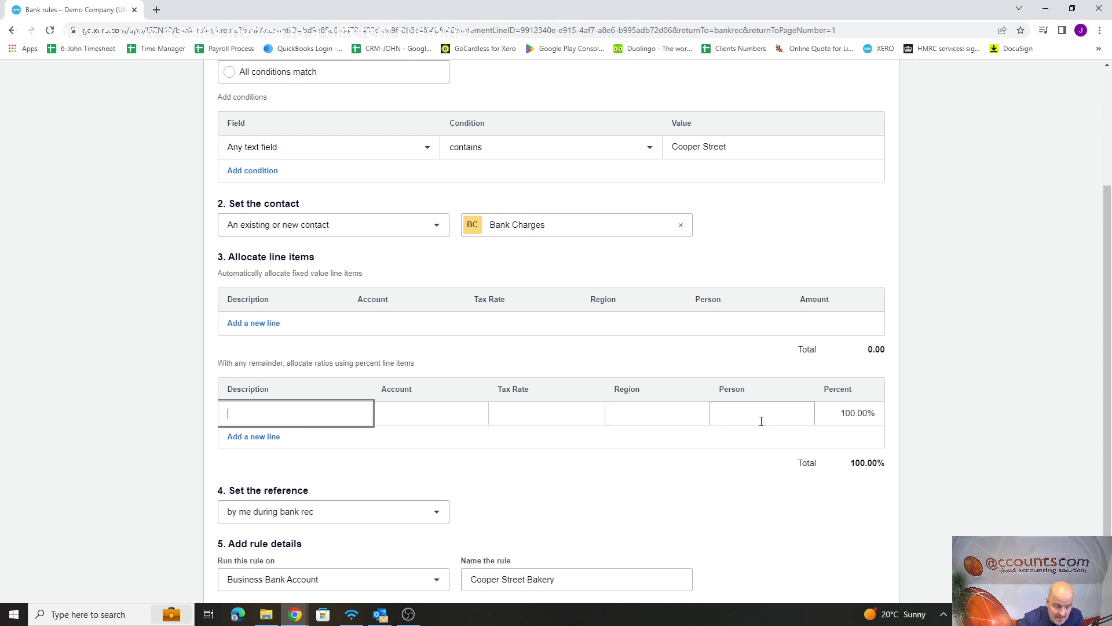
type("Bank Charges")
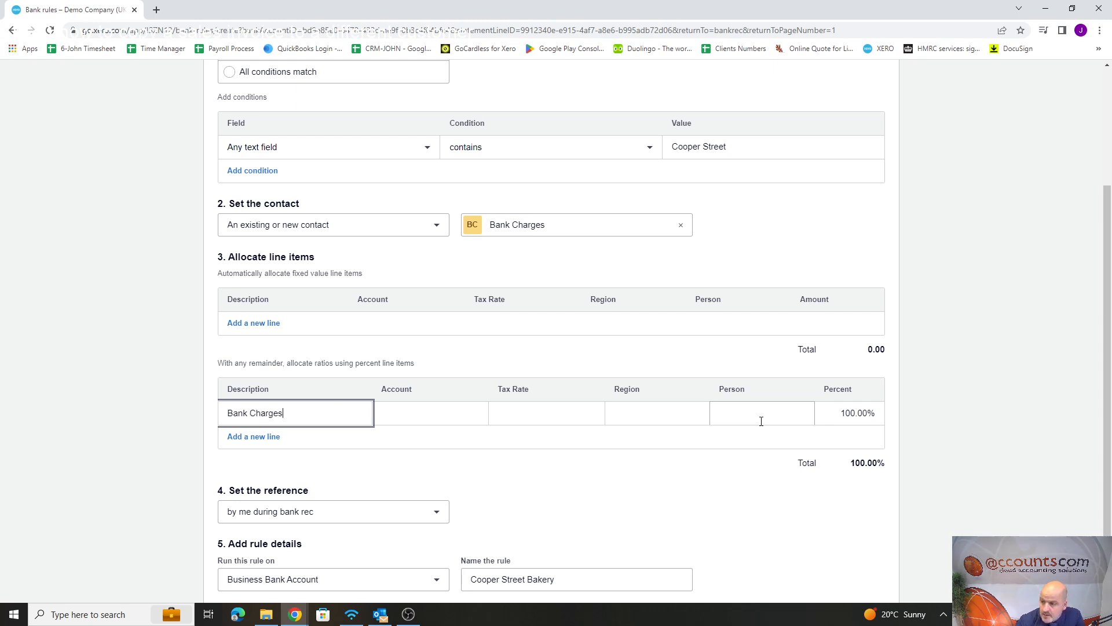
left_click(442, 417)
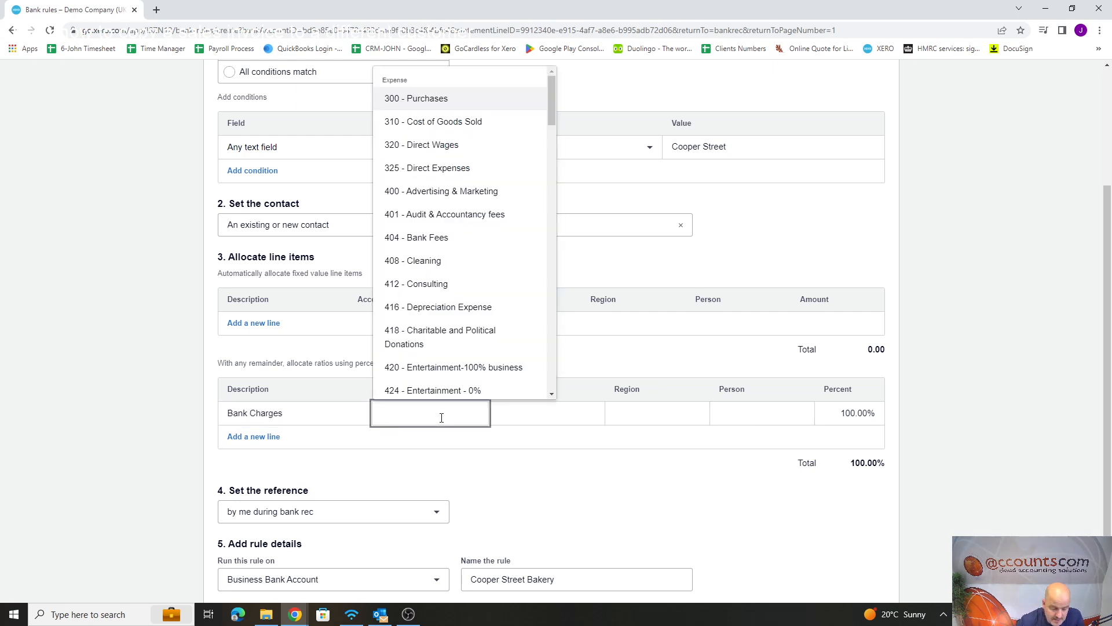
type("bank")
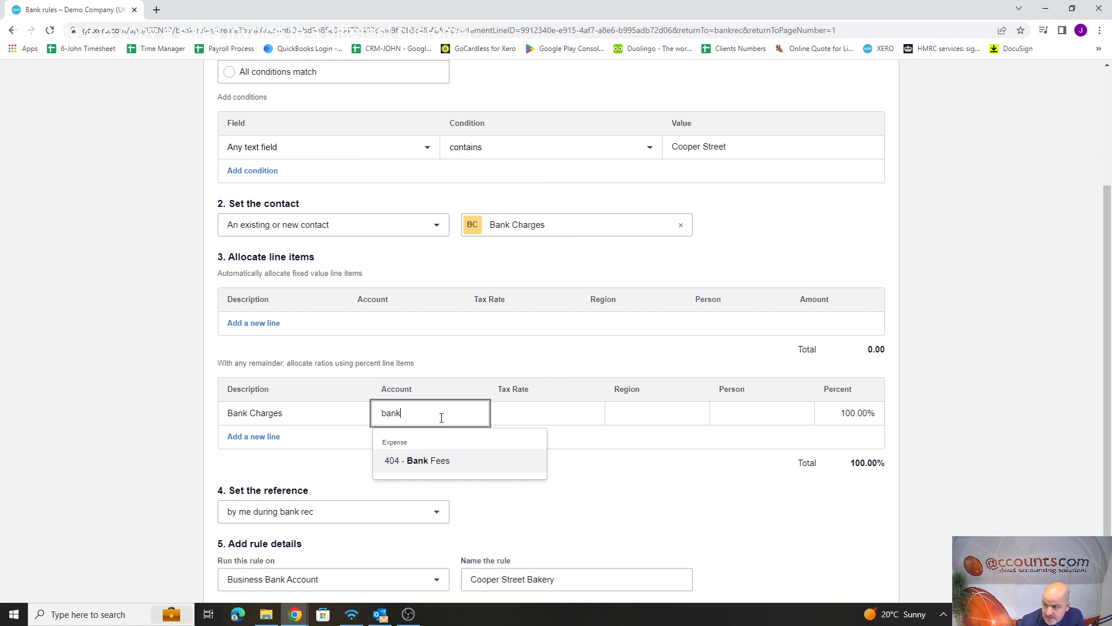
left_click(412, 459)
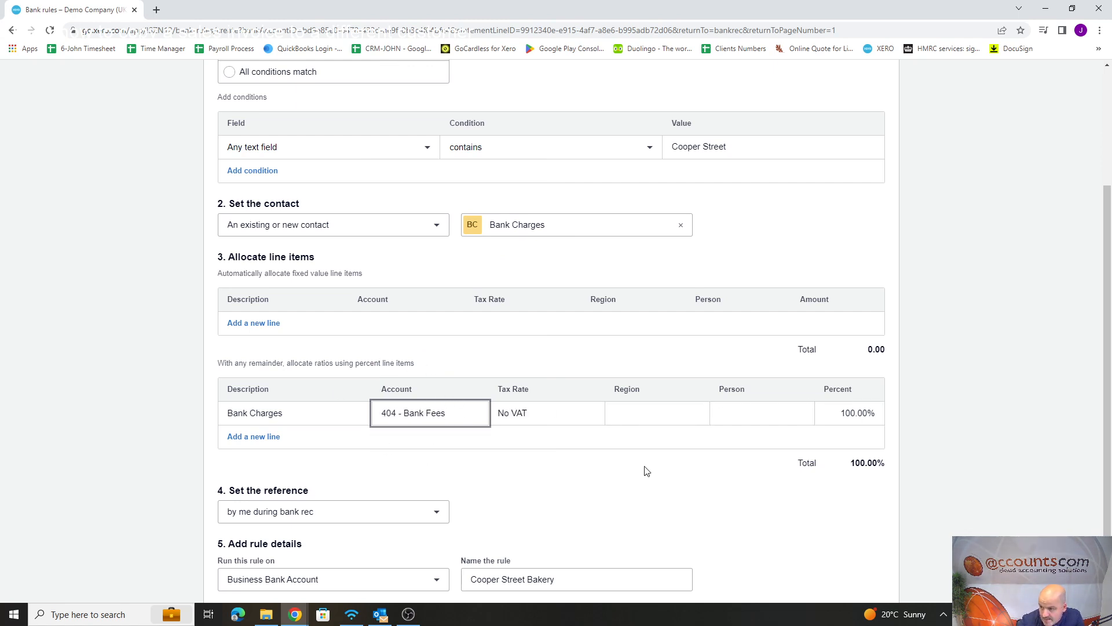
Replace the rule's name with Babk Charges.
scroll(642, 467, "down", 1)
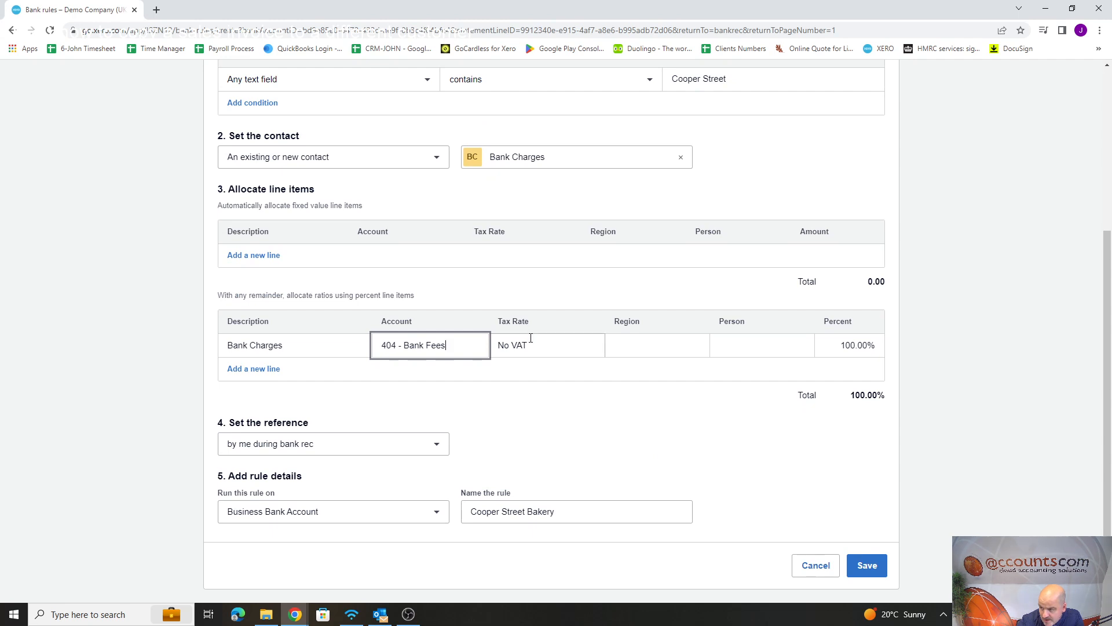
left_click_drag(558, 513, 441, 517)
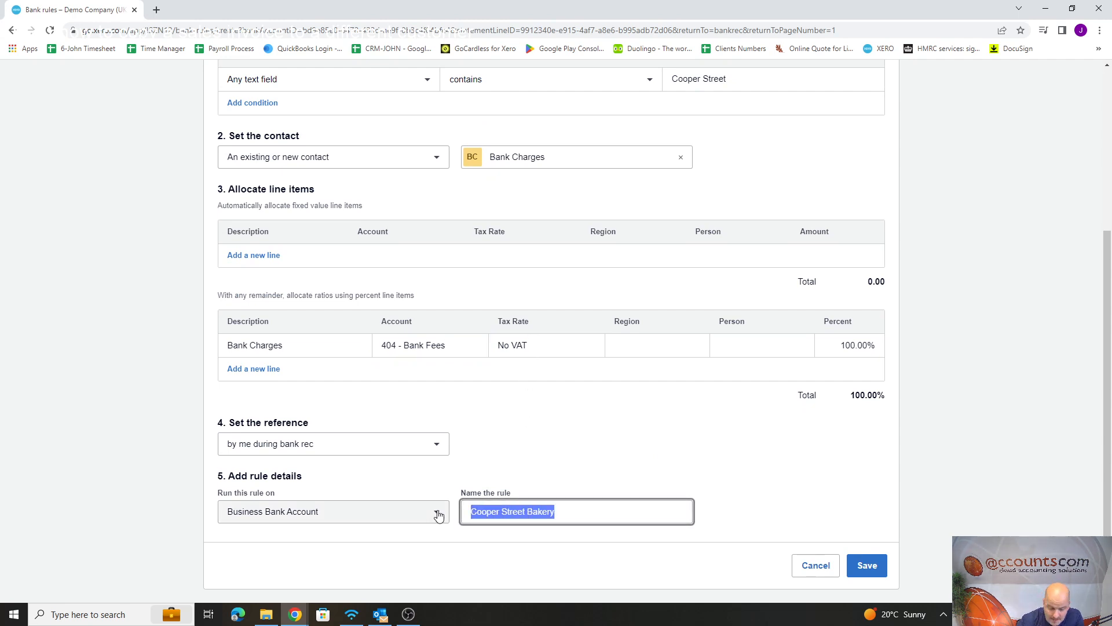
type("Babk Char")
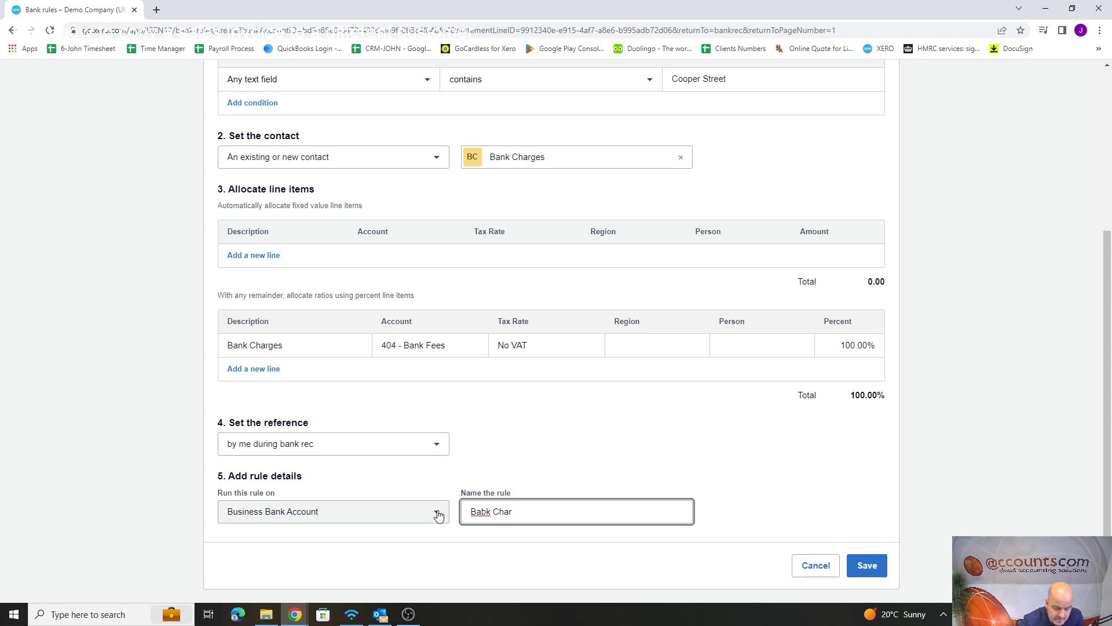
type("ges")
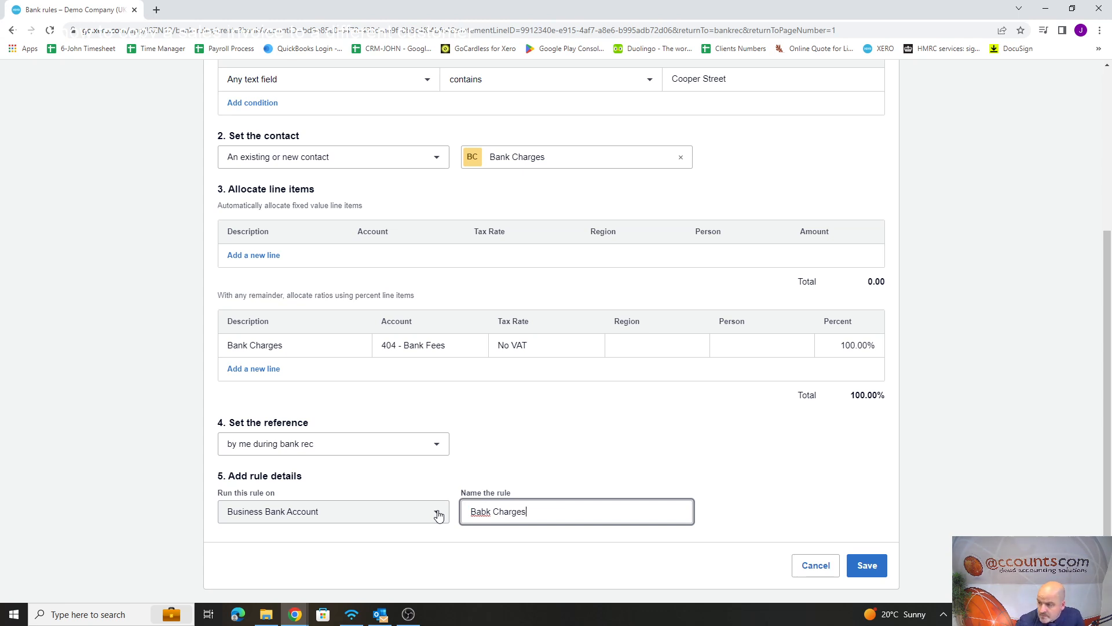
Correct the misspelled rule name so that it reads Bank Charges.
right_click(484, 515)
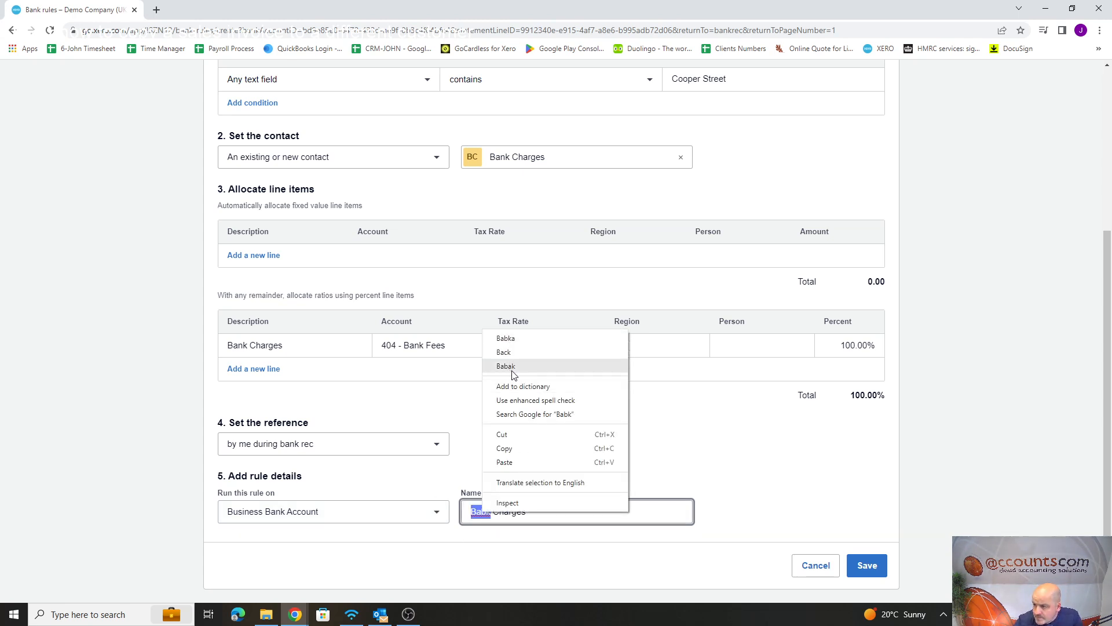
left_click(685, 430)
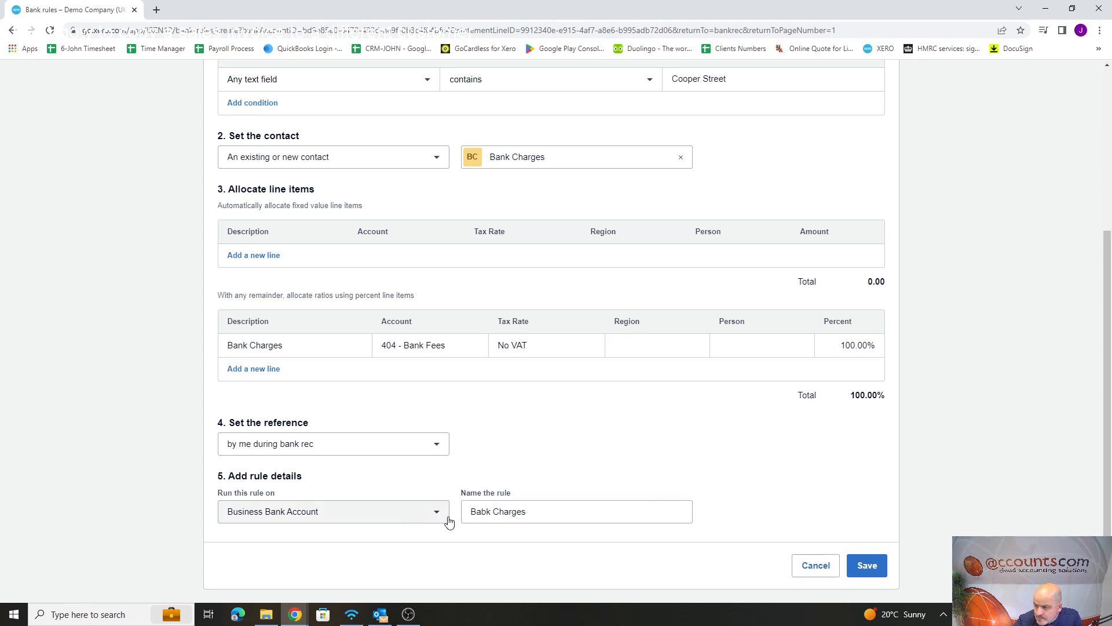
left_click(486, 511)
key("BackSpace")
type("n")
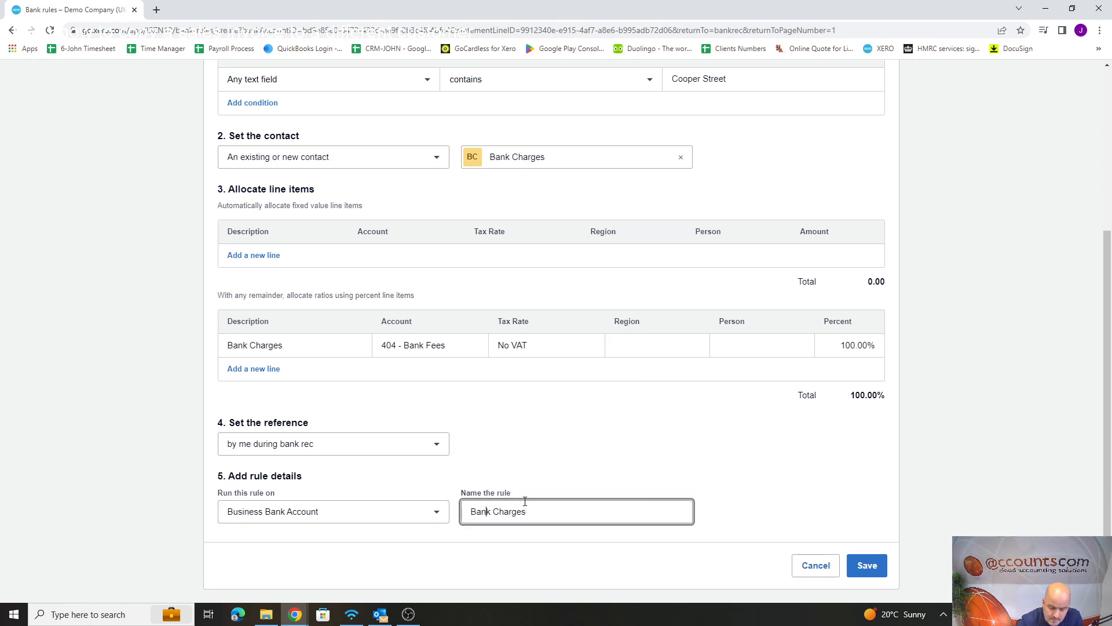
Review the available field choices and match operators for the Cooper Street condition, keeping Any text field and contains.
scroll(650, 388, "up", 5)
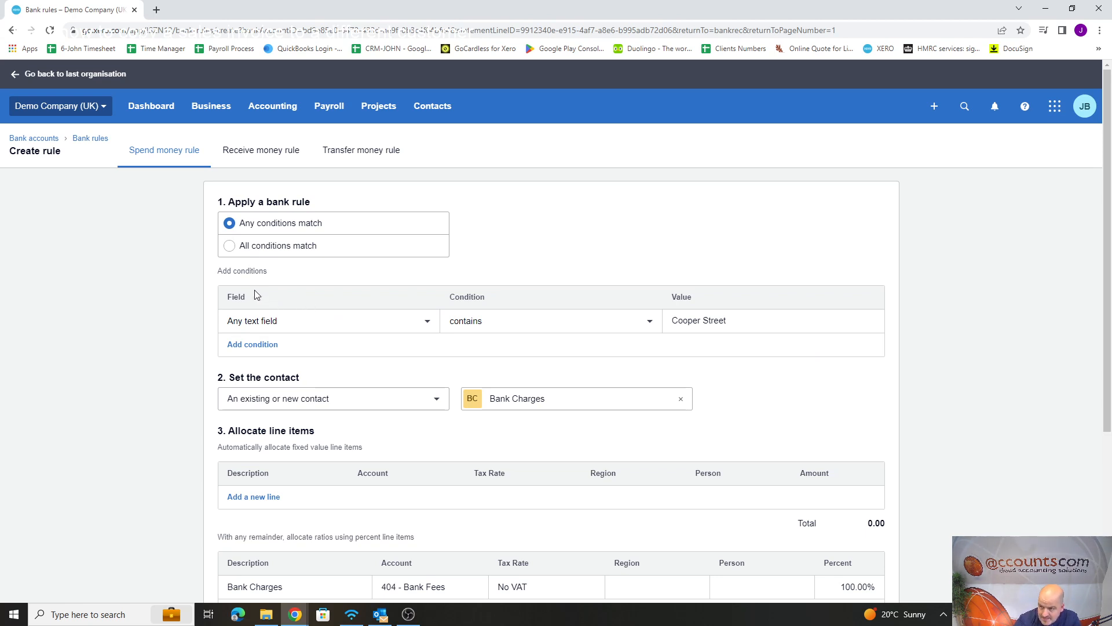
left_click(428, 321)
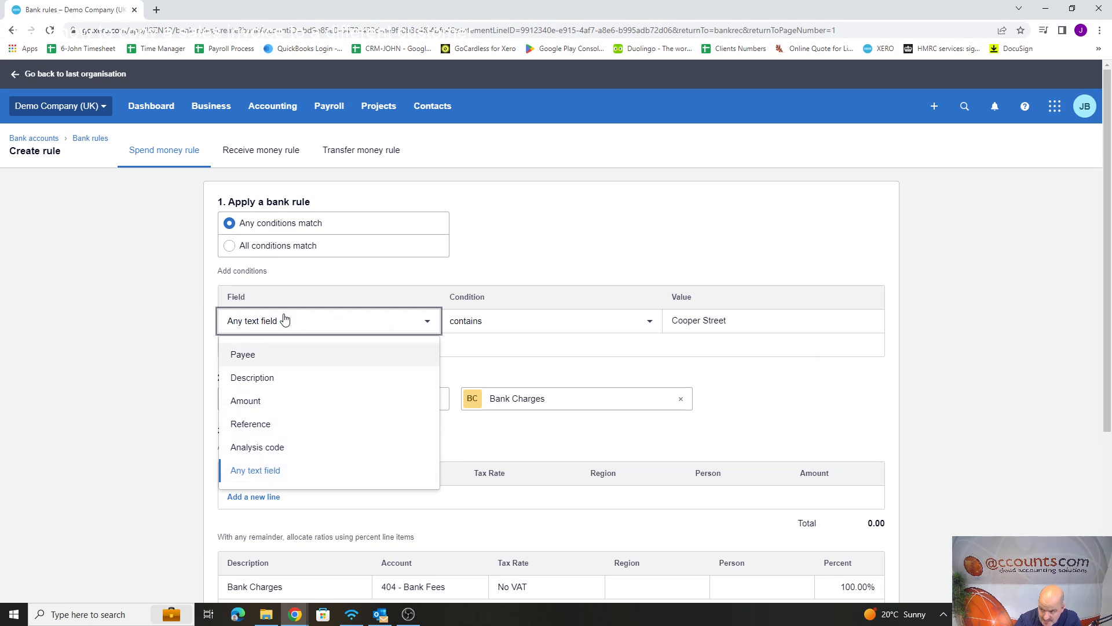
left_click(262, 471)
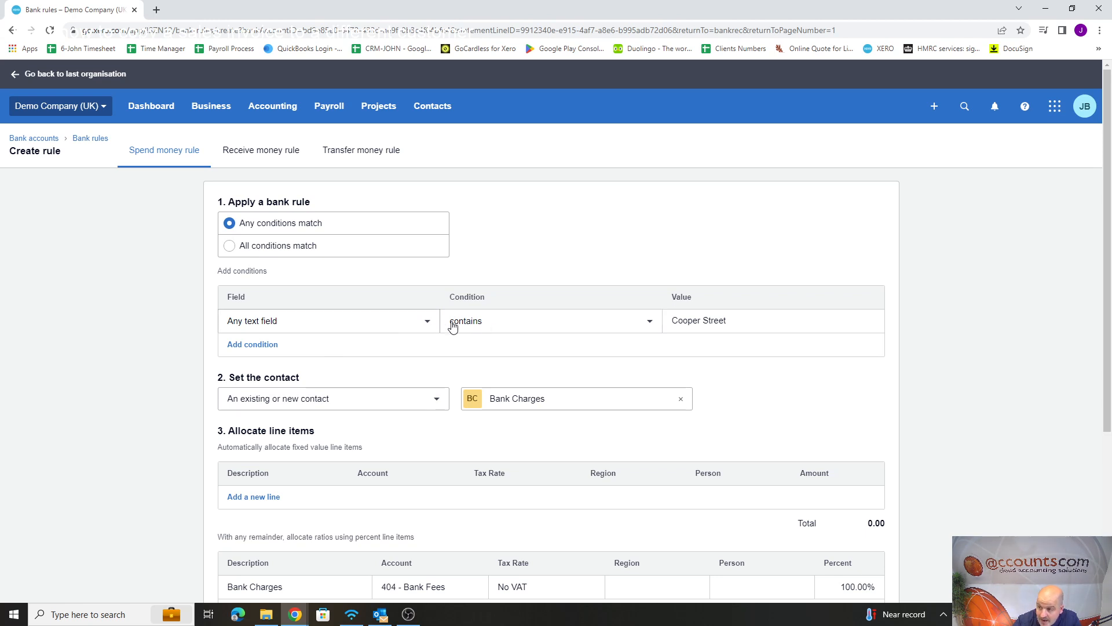
left_click(485, 324)
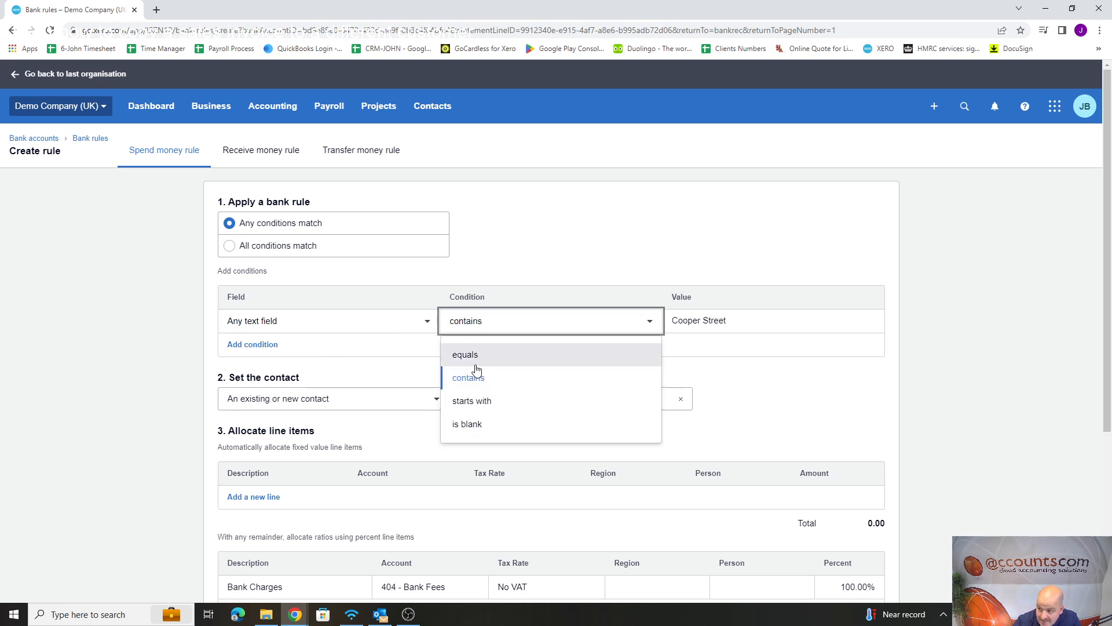
left_click(497, 328)
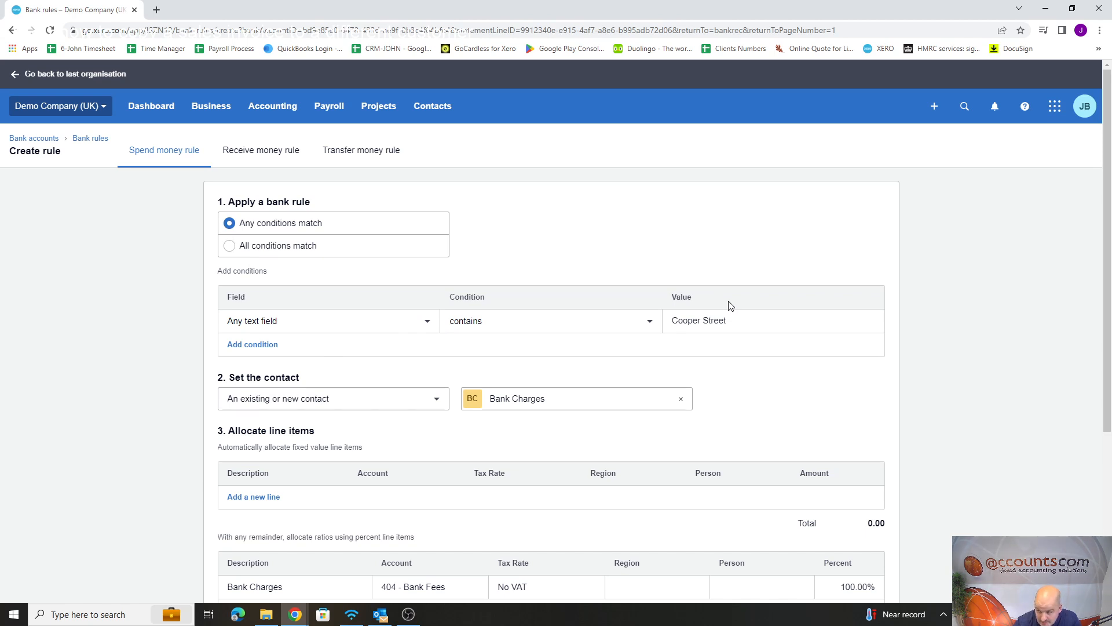
Check the rule's contact and line allocation, and save the Bank Charges rule.
scroll(718, 335, "down", 2)
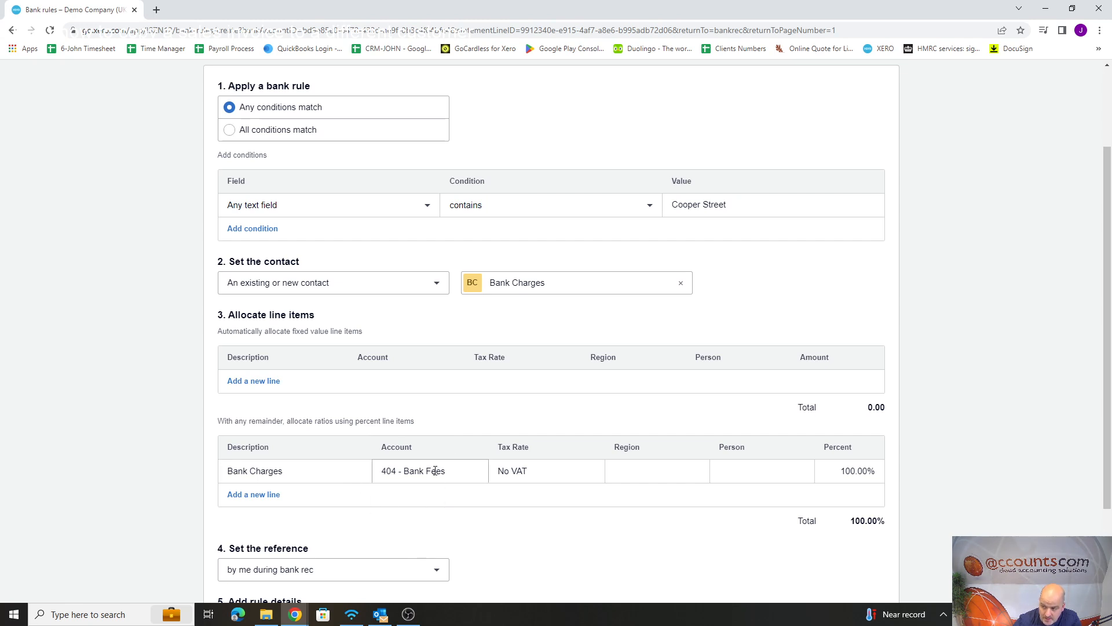
scroll(437, 463, "down", 1)
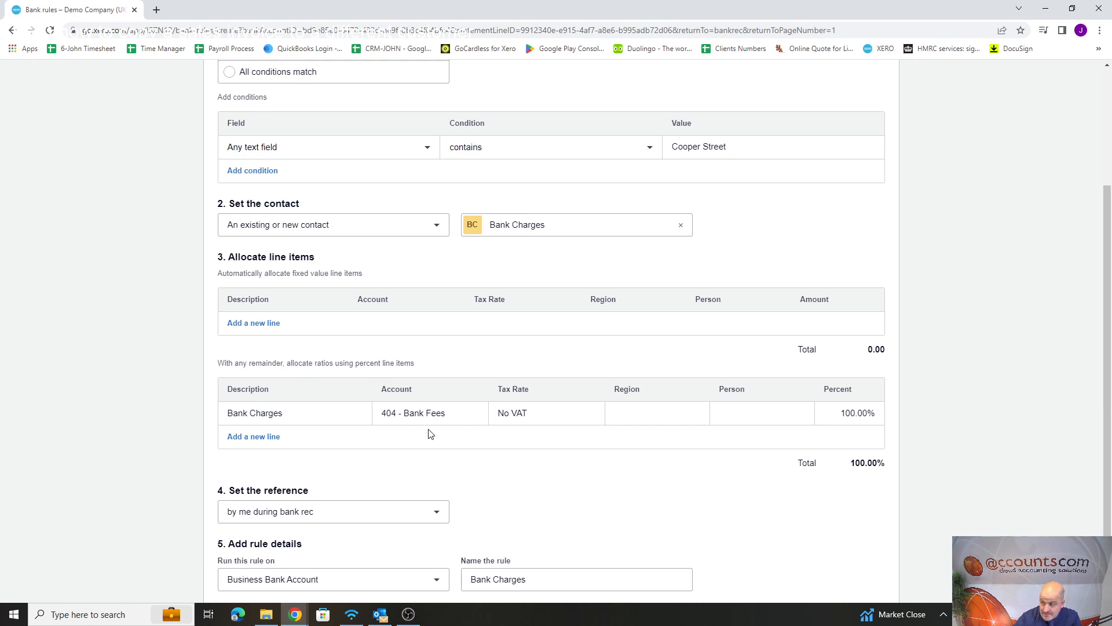
scroll(521, 422, "down", 1)
left_click(873, 570)
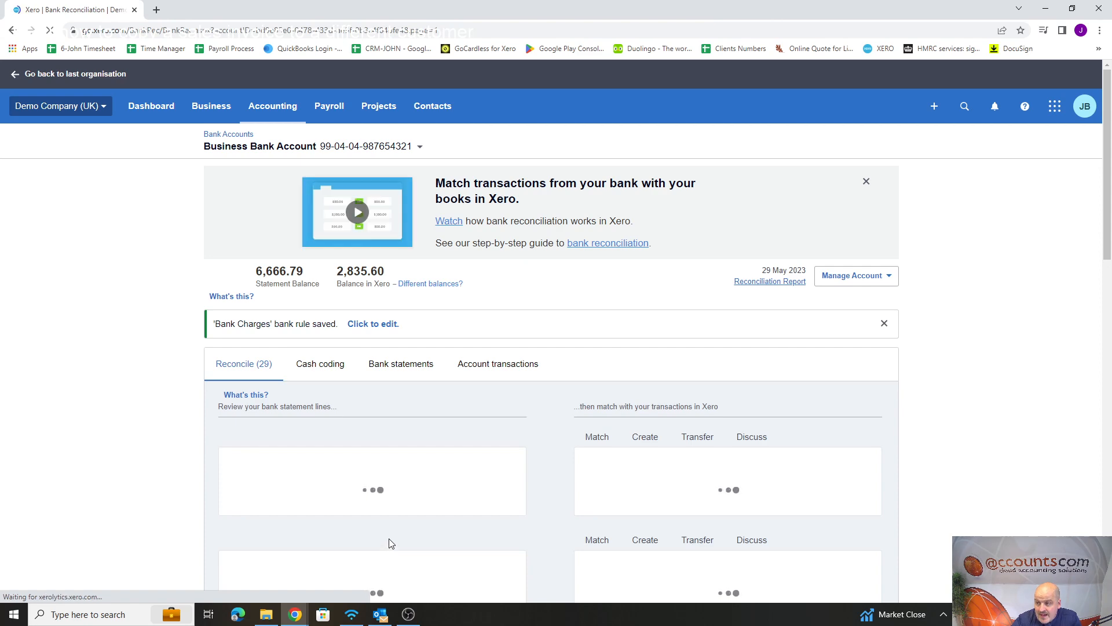
Reconcile the two Cooper Street Bakery statement lines, 15.75 and 11.90, by accepting the applied Bank Charges rule.
scroll(446, 498, "down", 4)
scroll(456, 493, "down", 1)
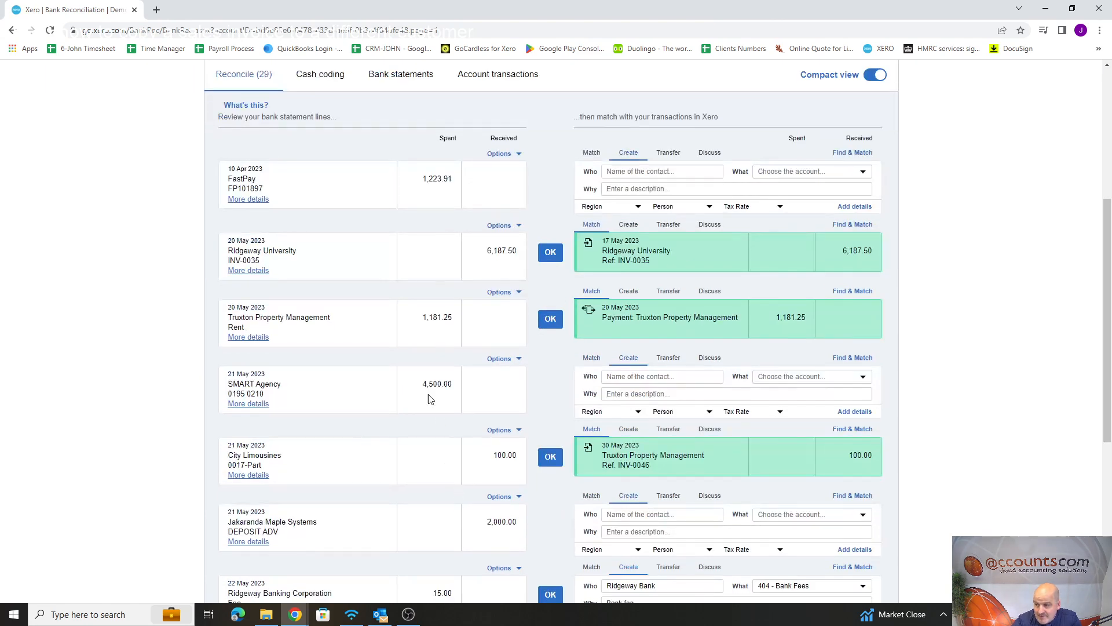
scroll(430, 398, "down", 4)
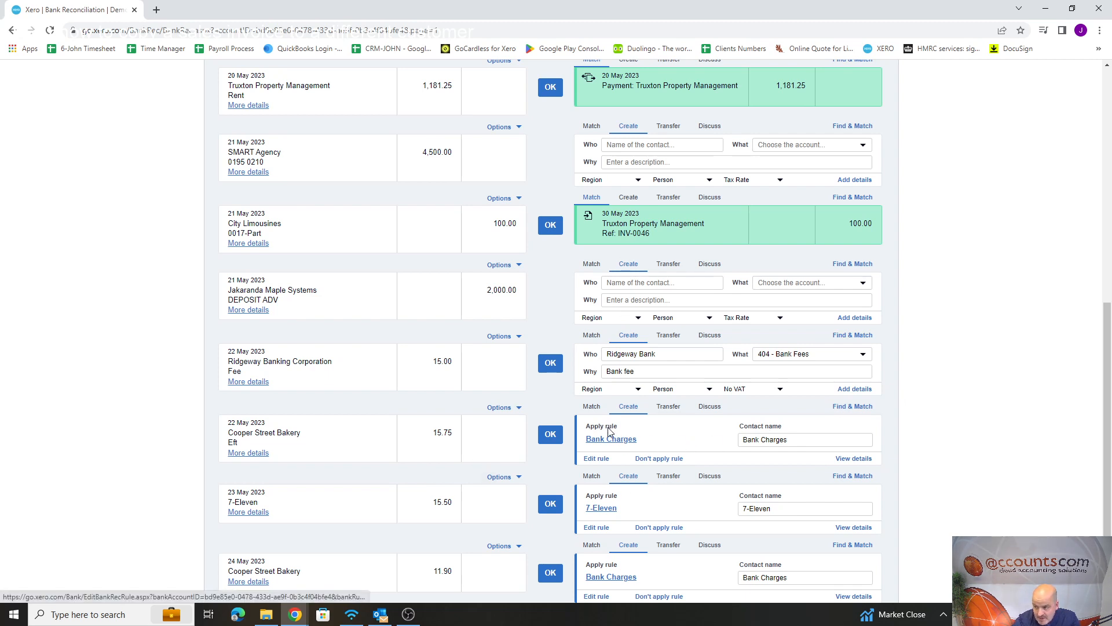
left_click(548, 436)
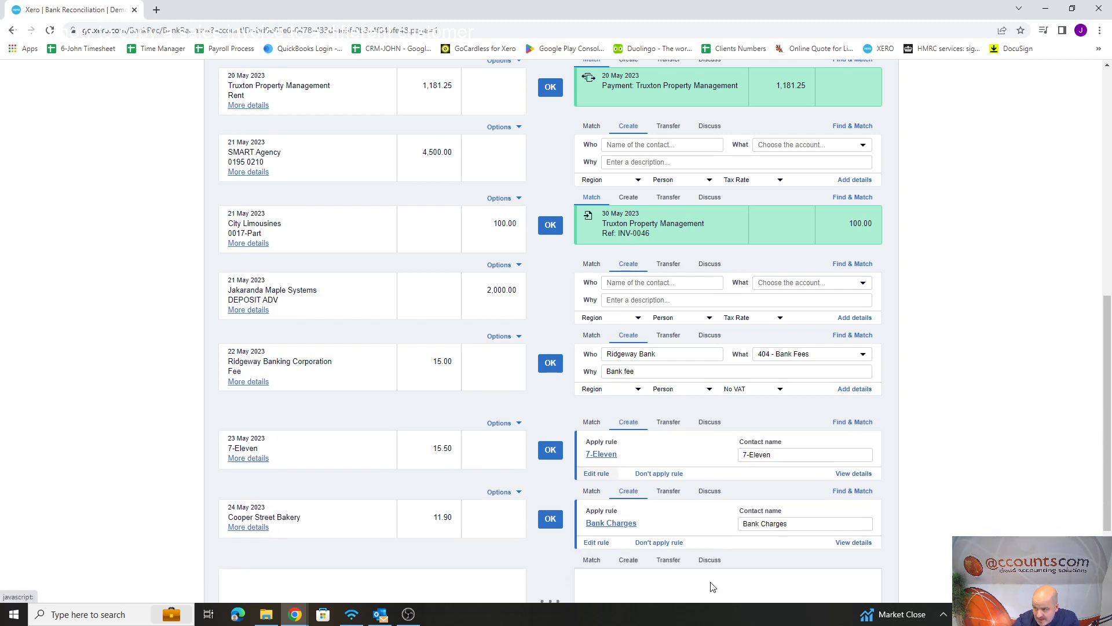
left_click(550, 506)
scroll(706, 529, "down", 3)
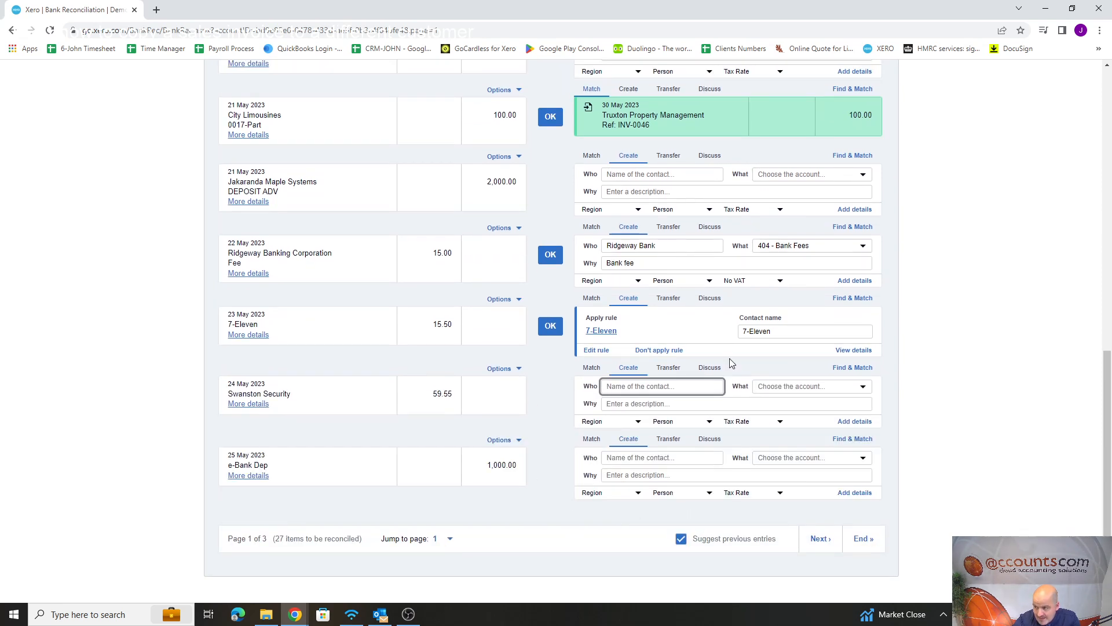
Leave the reconciliation page and open the organisation's Bank accounts overview.
scroll(731, 361, "up", 8)
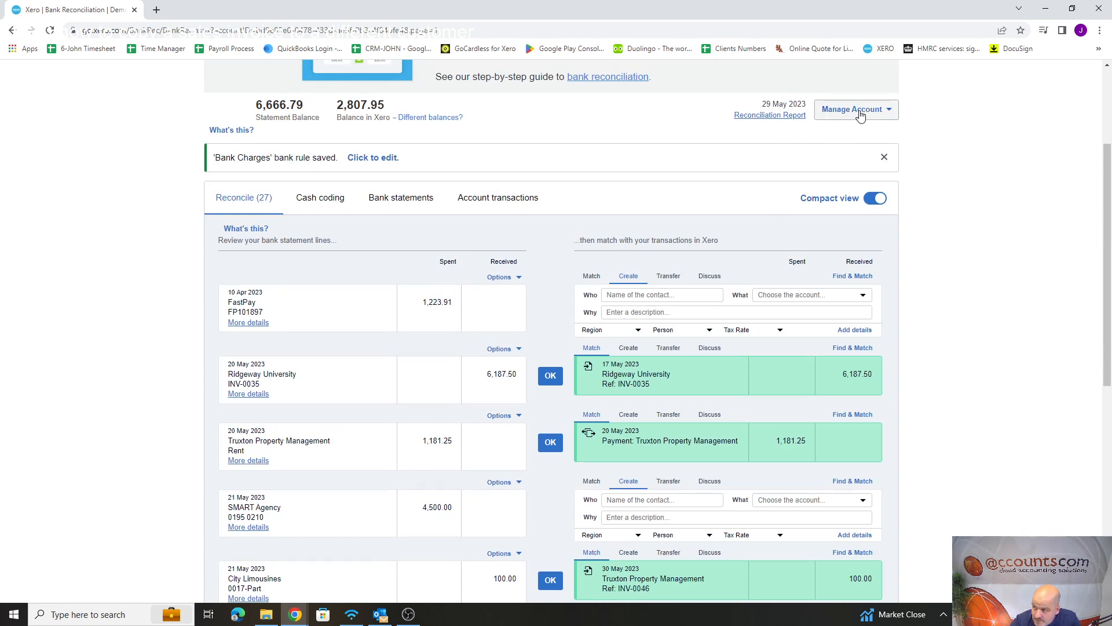
scroll(859, 116, "up", 3)
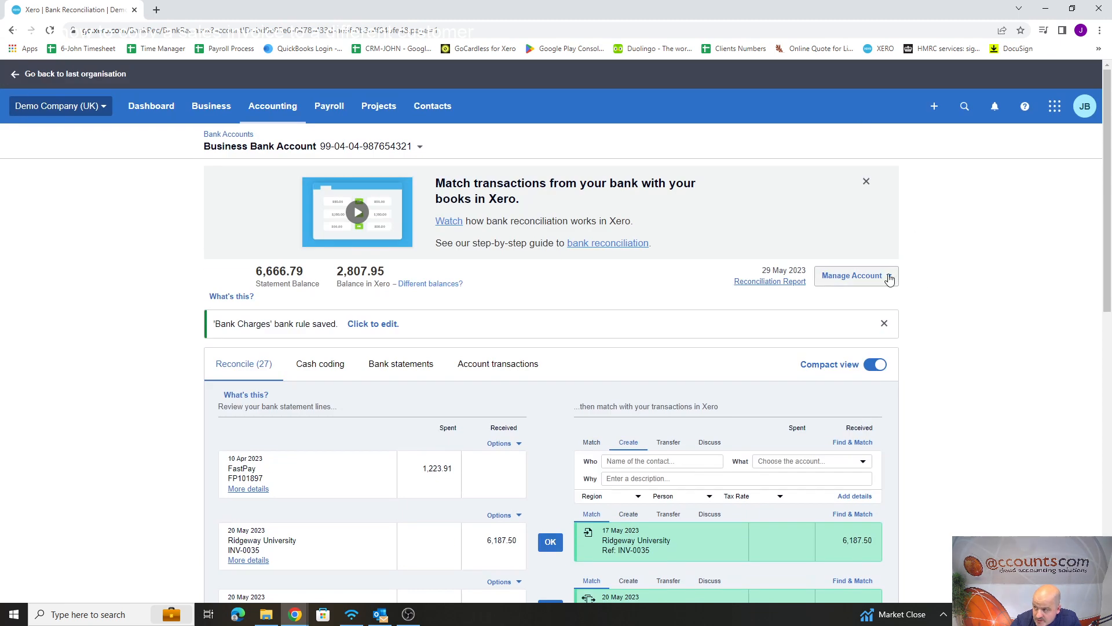
left_click(153, 113)
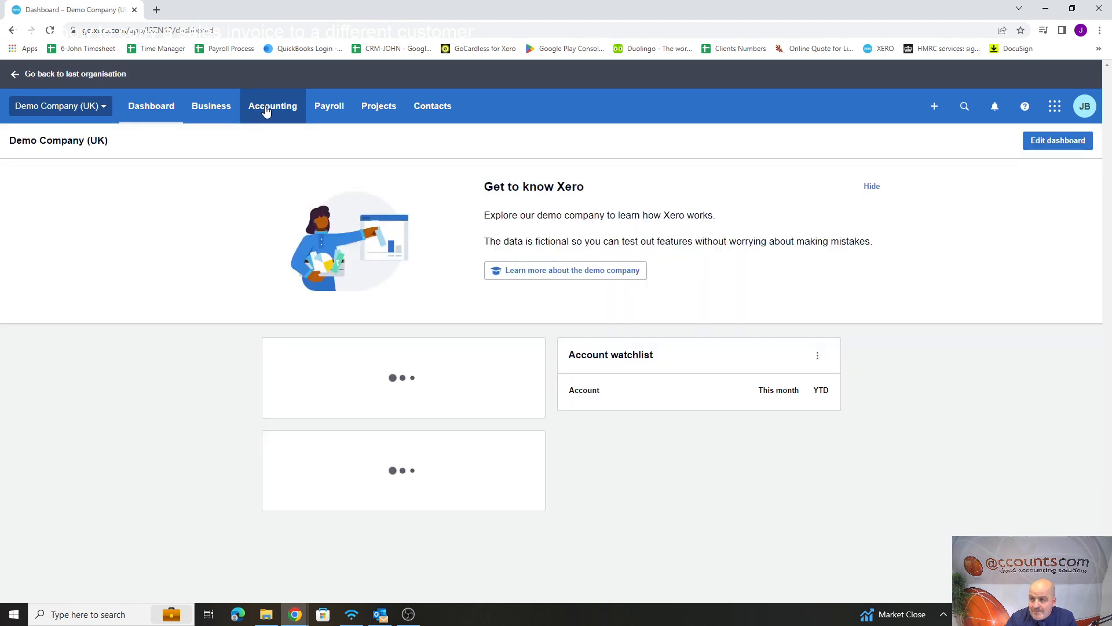
left_click(272, 107)
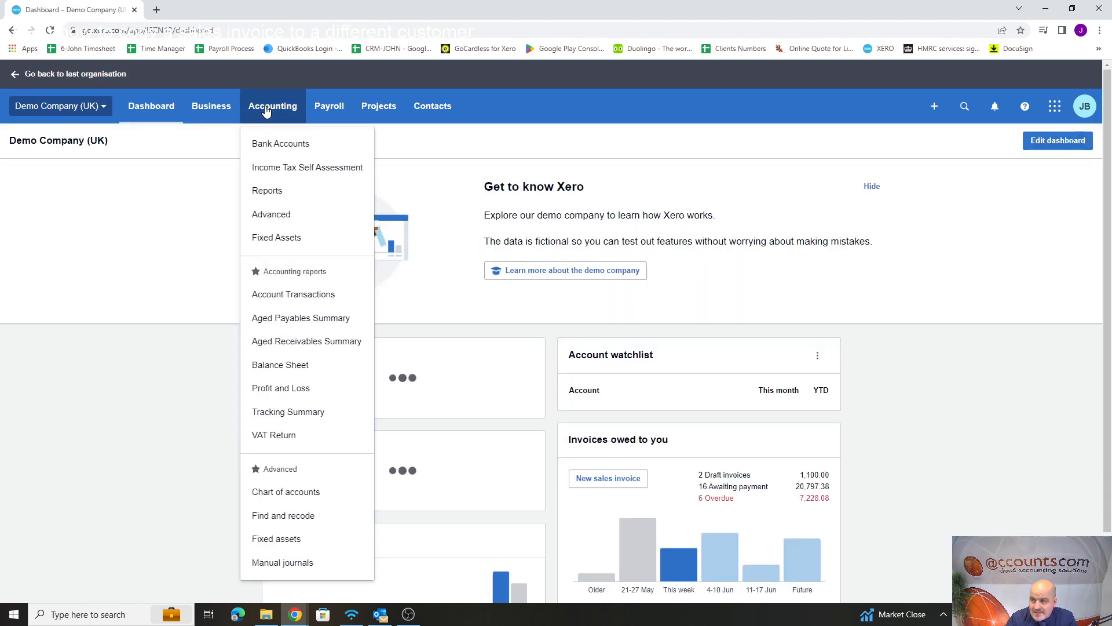
left_click(271, 144)
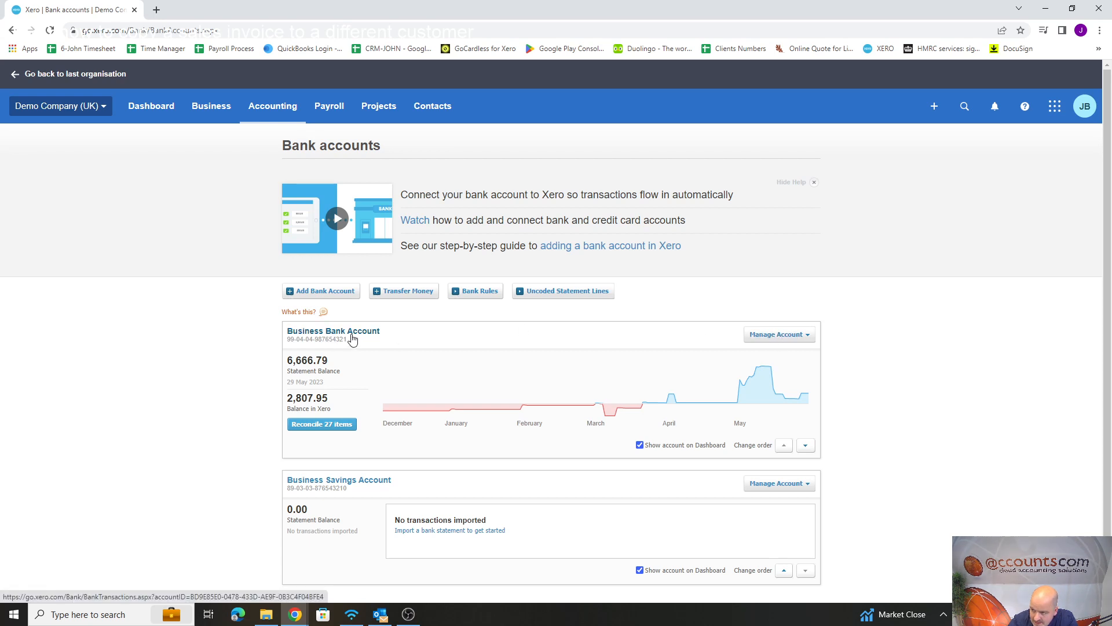
left_click(326, 337)
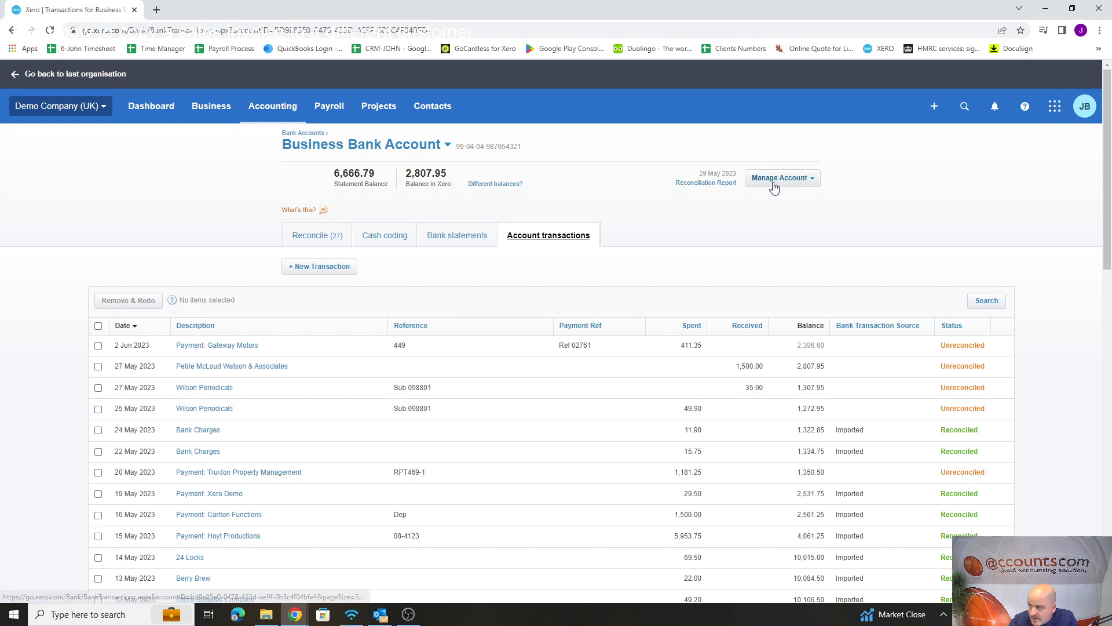
left_click(793, 177)
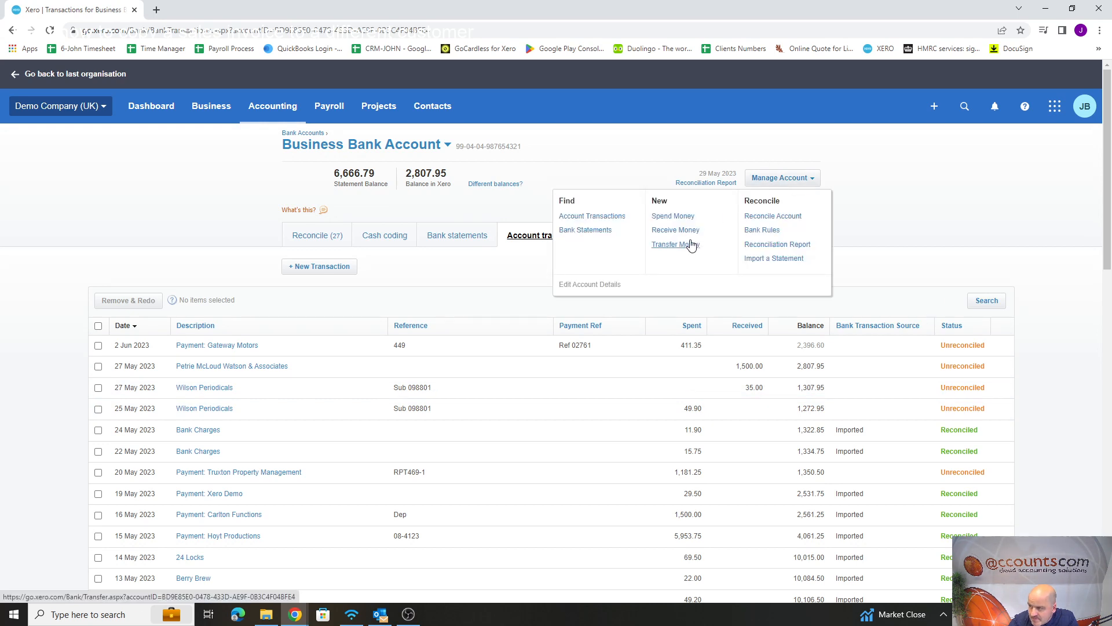
left_click(11, 30)
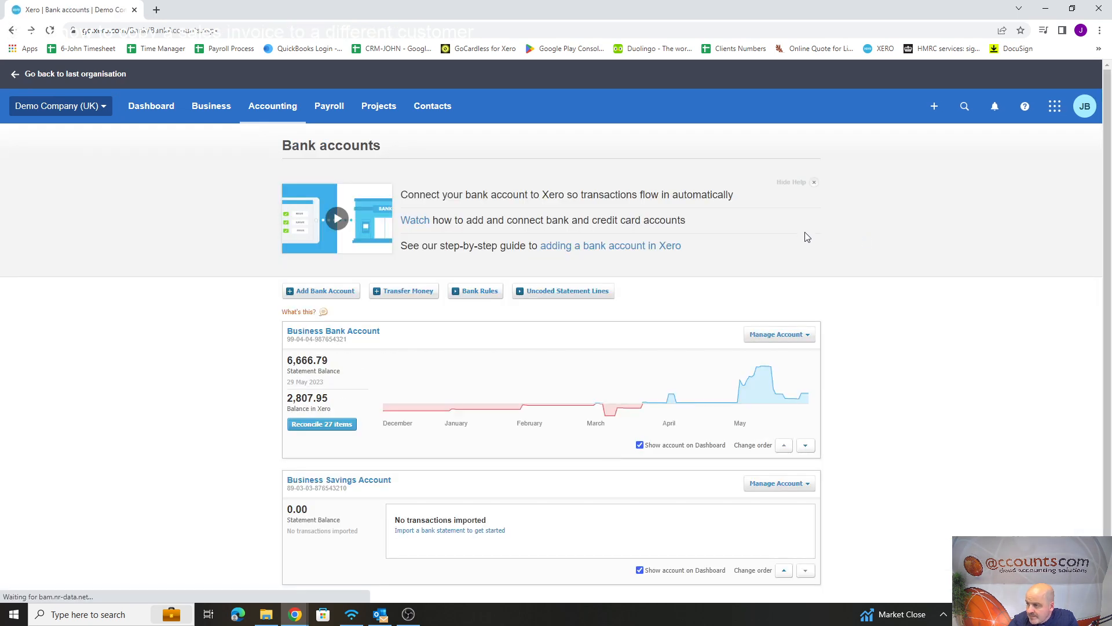
Open the bank rules from Business Bank Account and look through the receive, transfer and spend money rule lists.
left_click(765, 336)
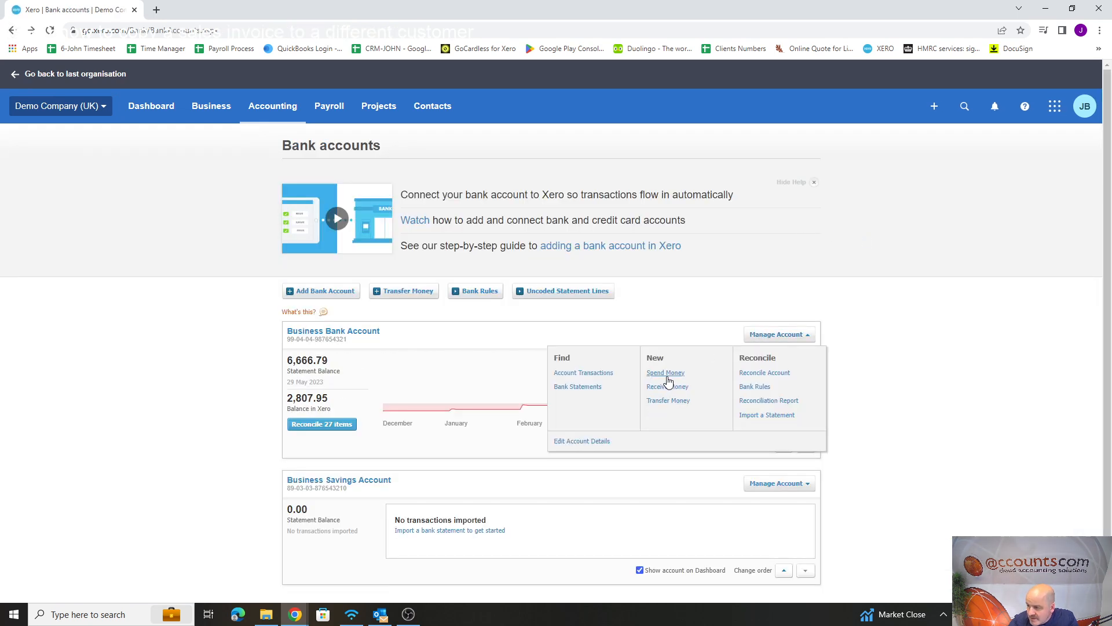
left_click(759, 388)
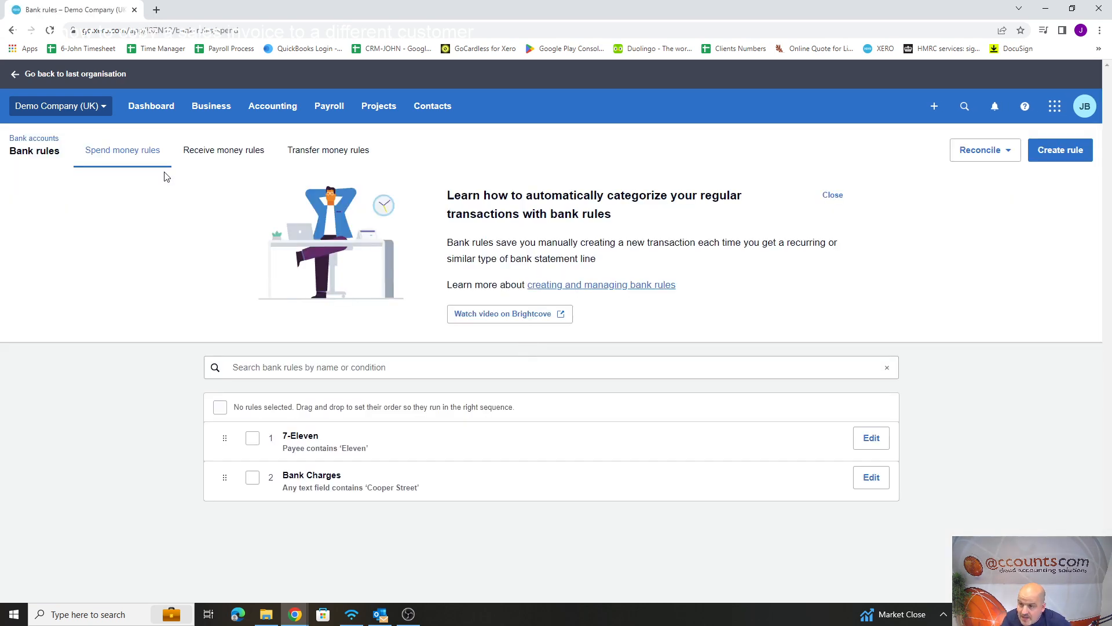
left_click(218, 153)
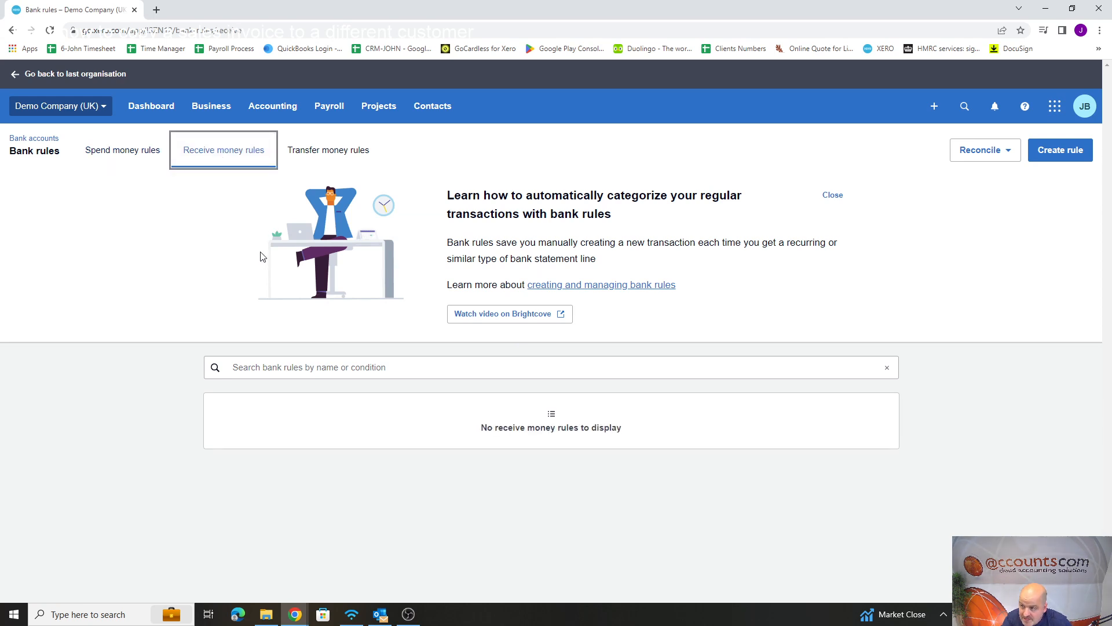
left_click(324, 153)
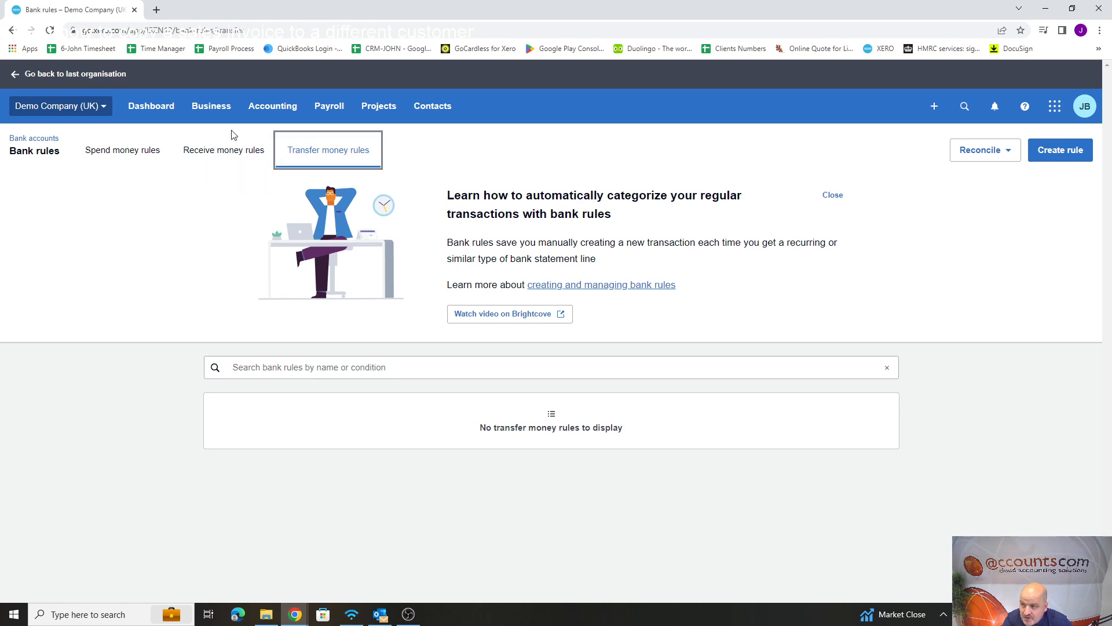
left_click(136, 154)
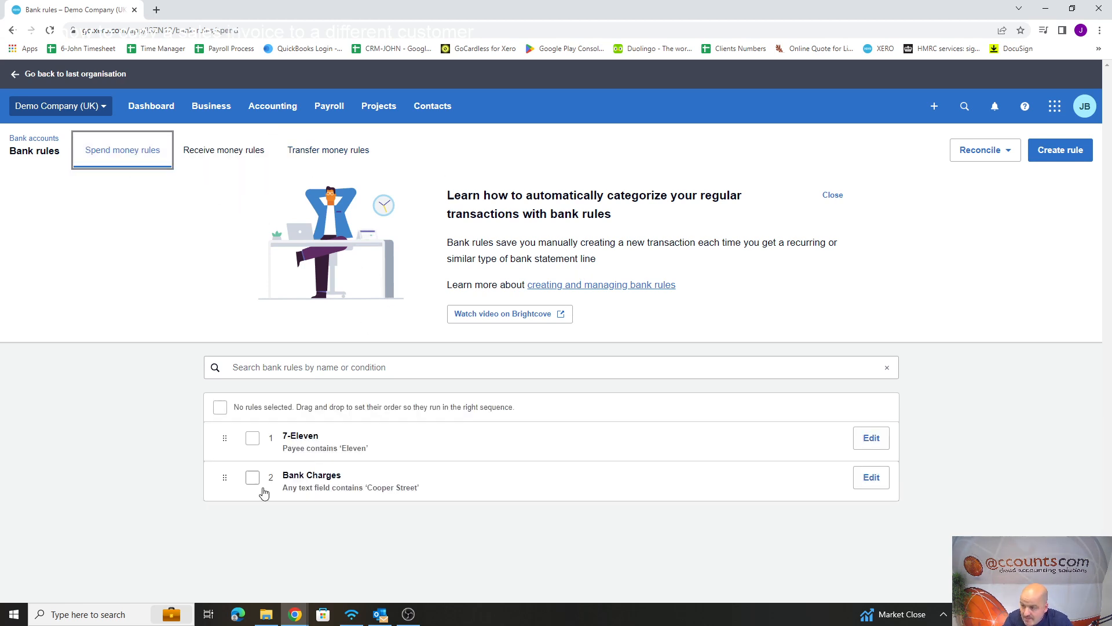
Open the saved Bank Charges rule for editing and examine its settings along with its history and notes.
left_click(873, 482)
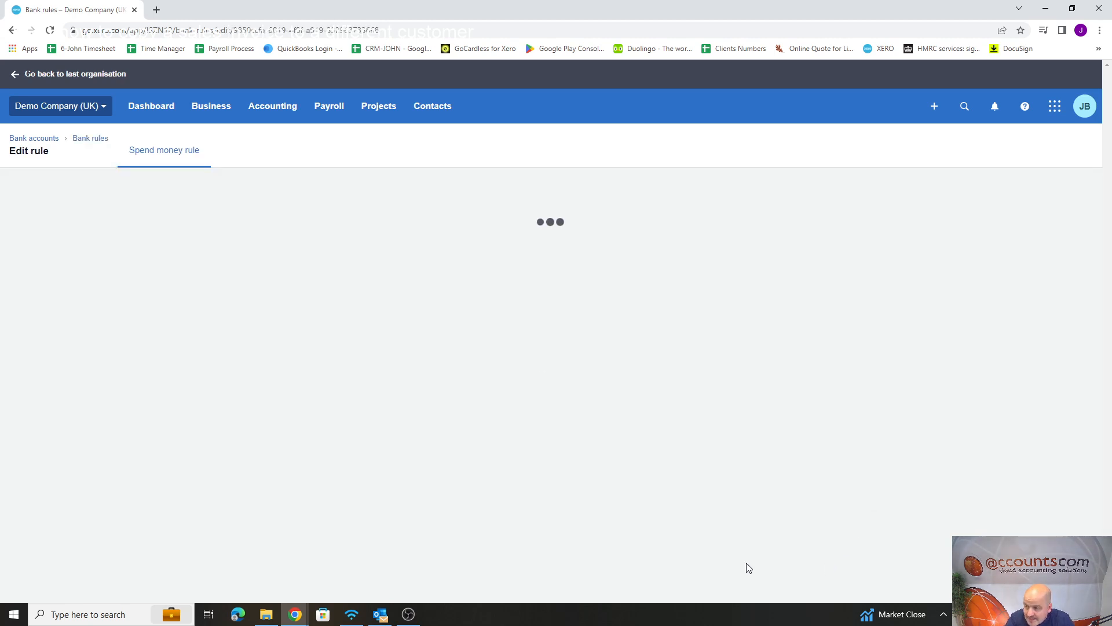
scroll(600, 455, "down", 1)
scroll(600, 455, "down", 1)
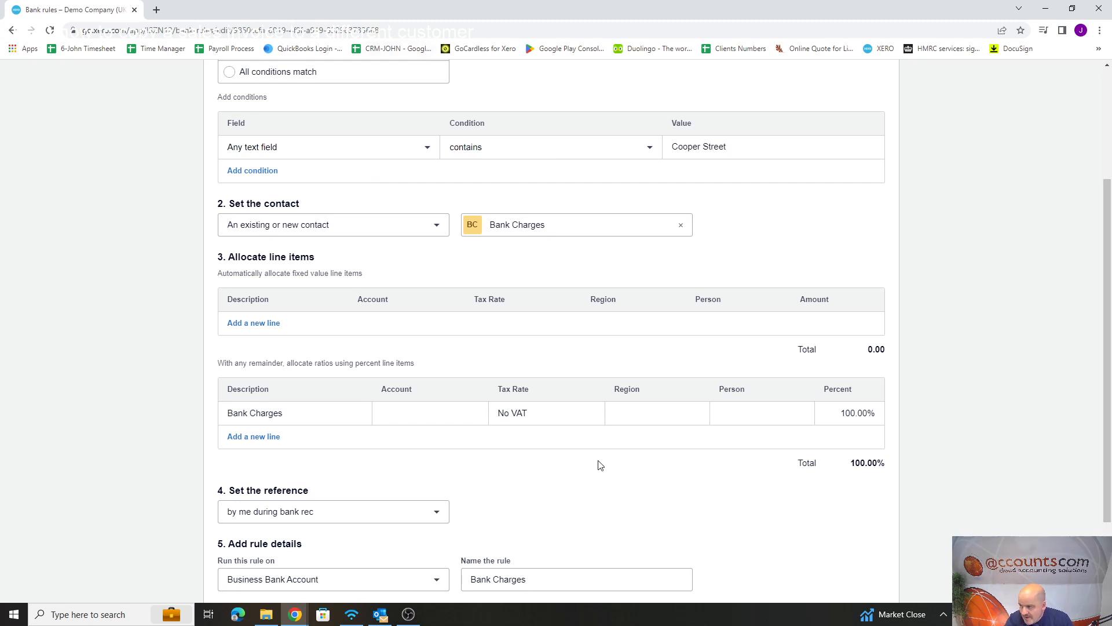
scroll(576, 470, "down", 2)
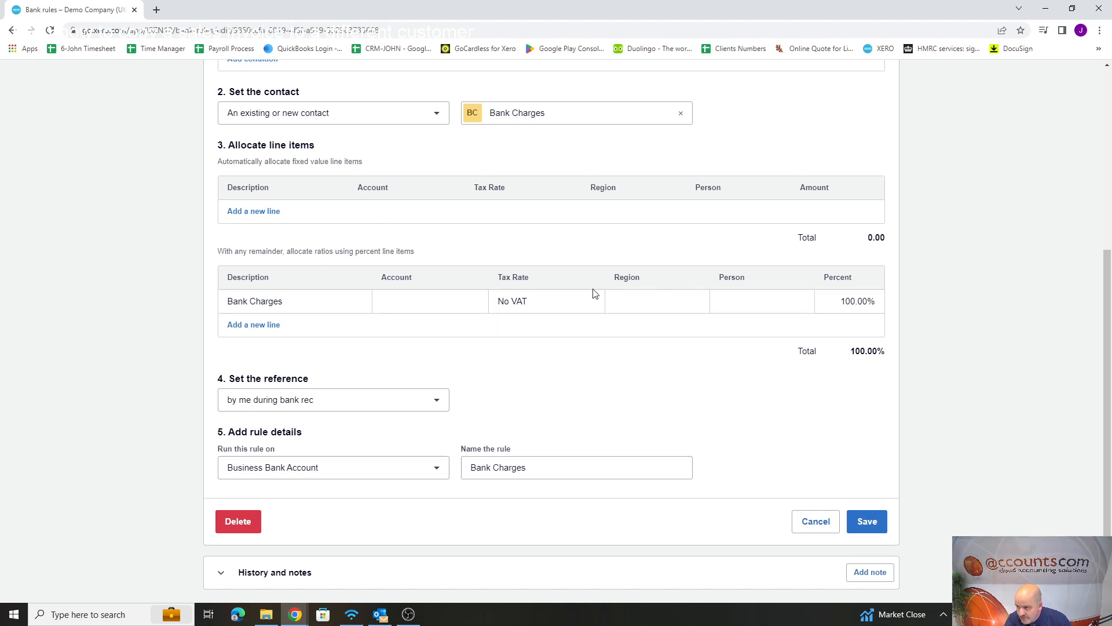
scroll(652, 300, "up", 3)
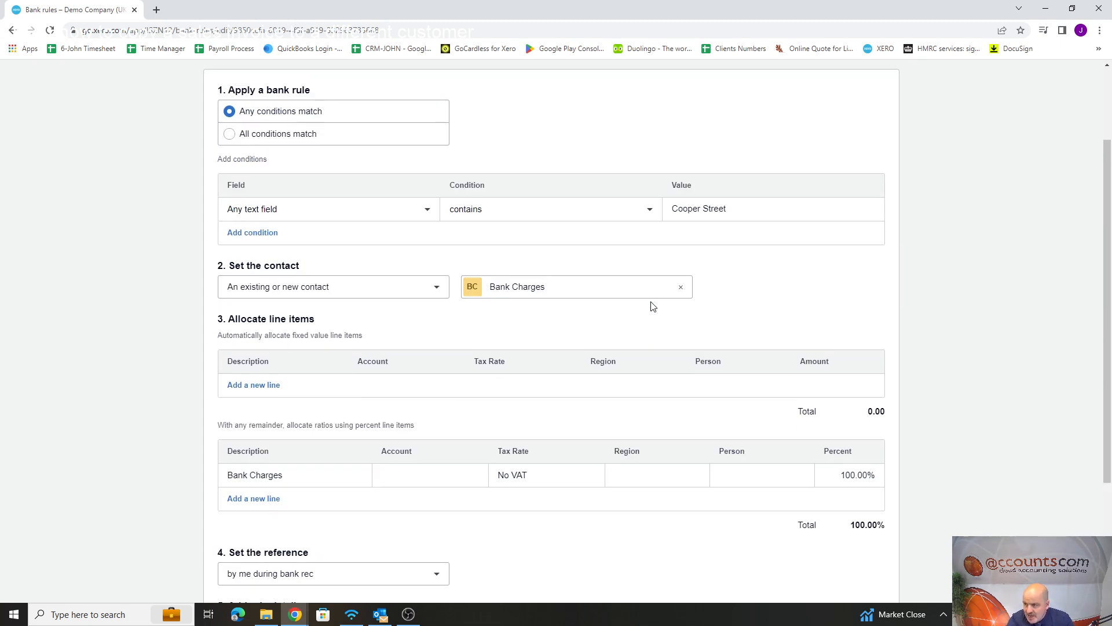
scroll(653, 306, "down", 3)
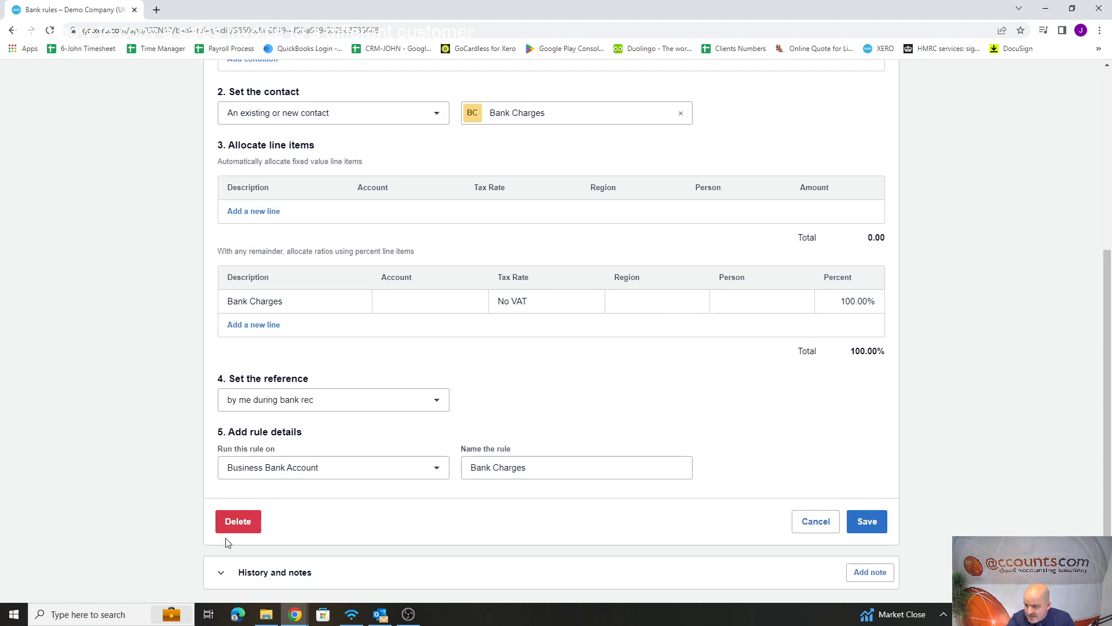
left_click(226, 572)
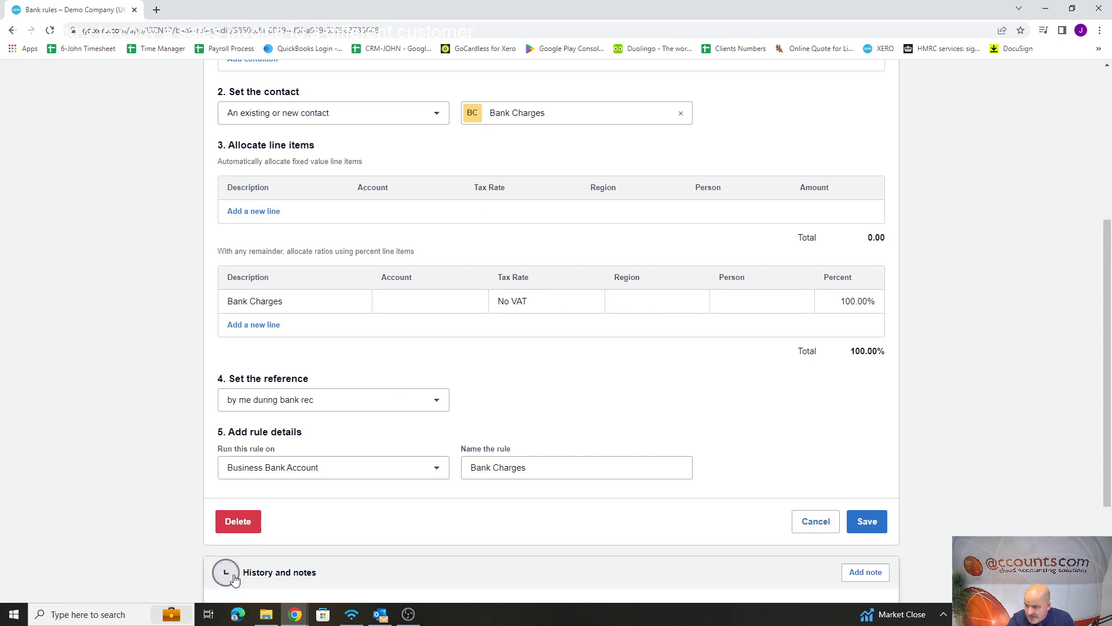
scroll(492, 538, "down", 1)
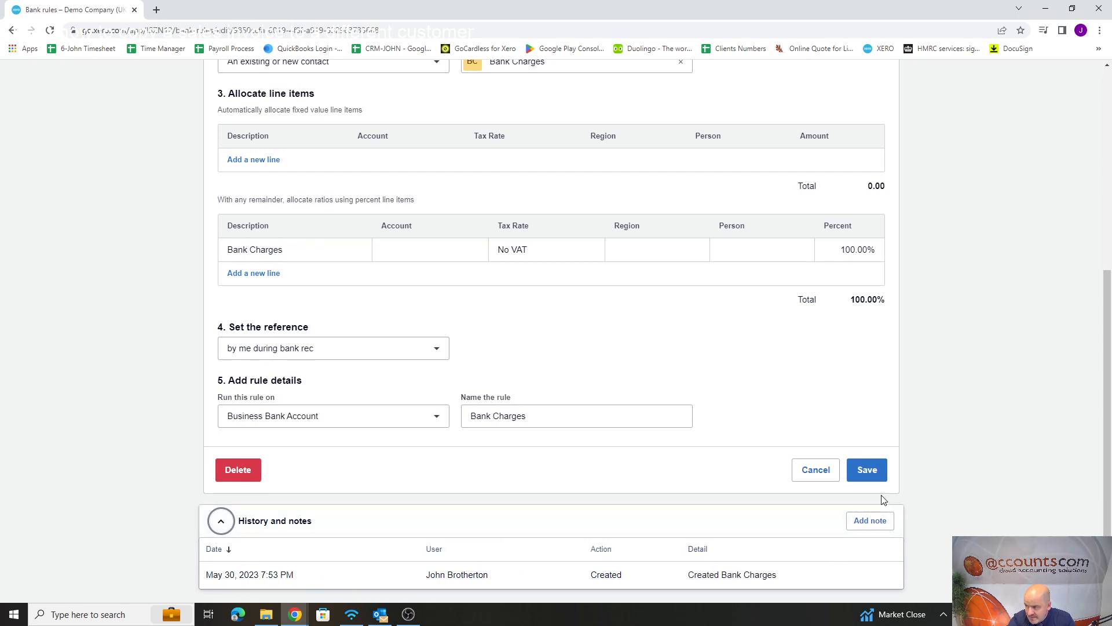
Set the account of the rule's Bank Charges percentage line to 404 - Bank Fees and save the rule.
left_click(458, 250)
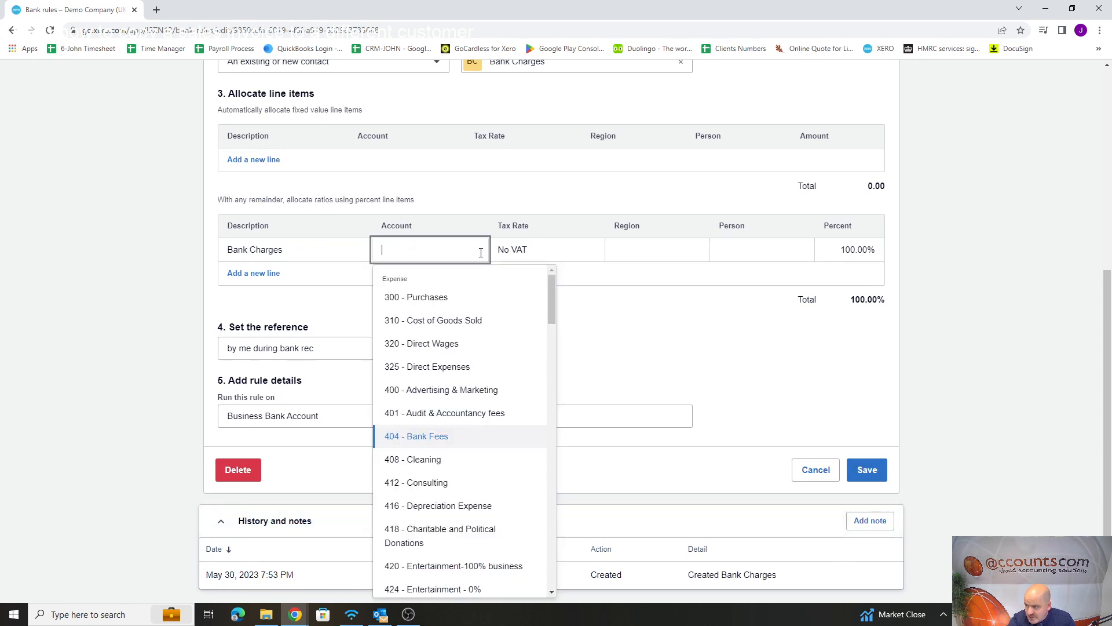
type("bank")
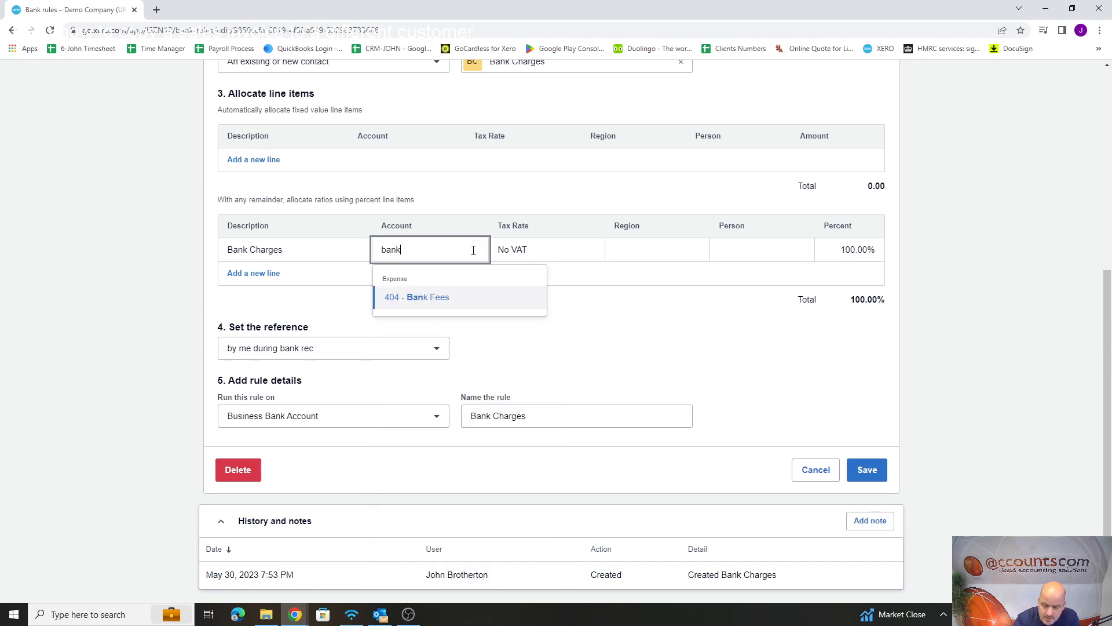
left_click(446, 297)
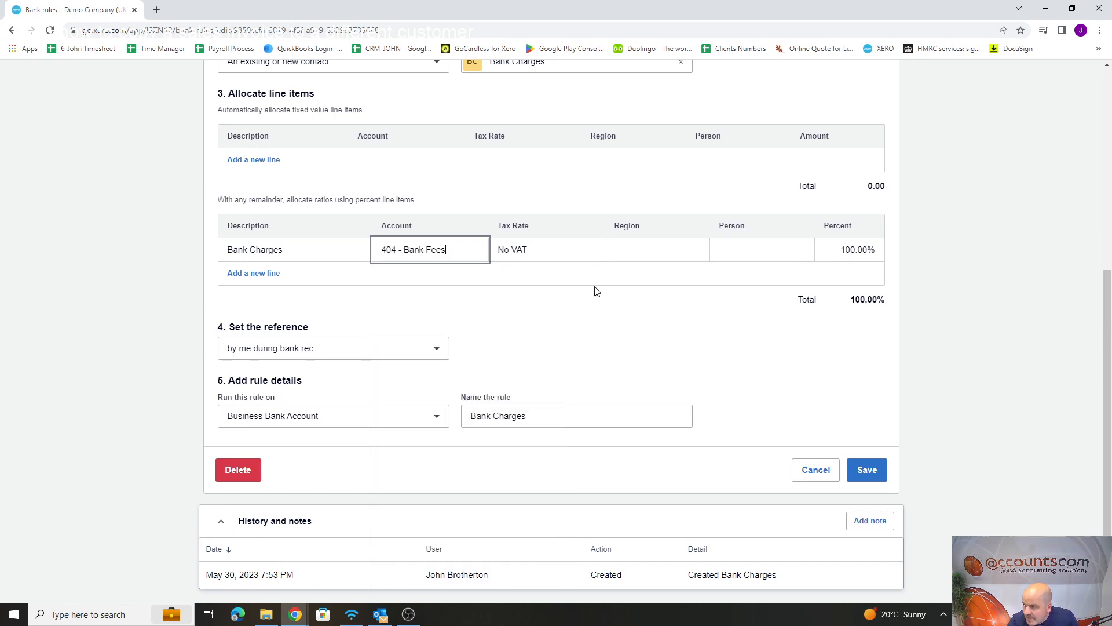
left_click(867, 470)
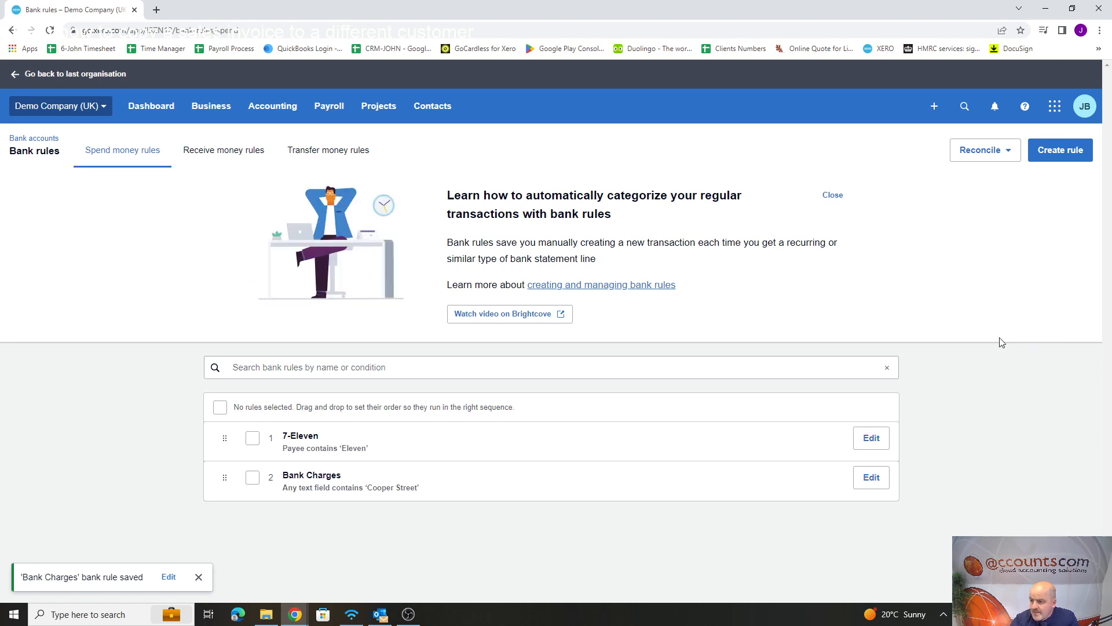
Reopen the Bank Charges rule for editing and check its line item allocation and conditions.
left_click(871, 480)
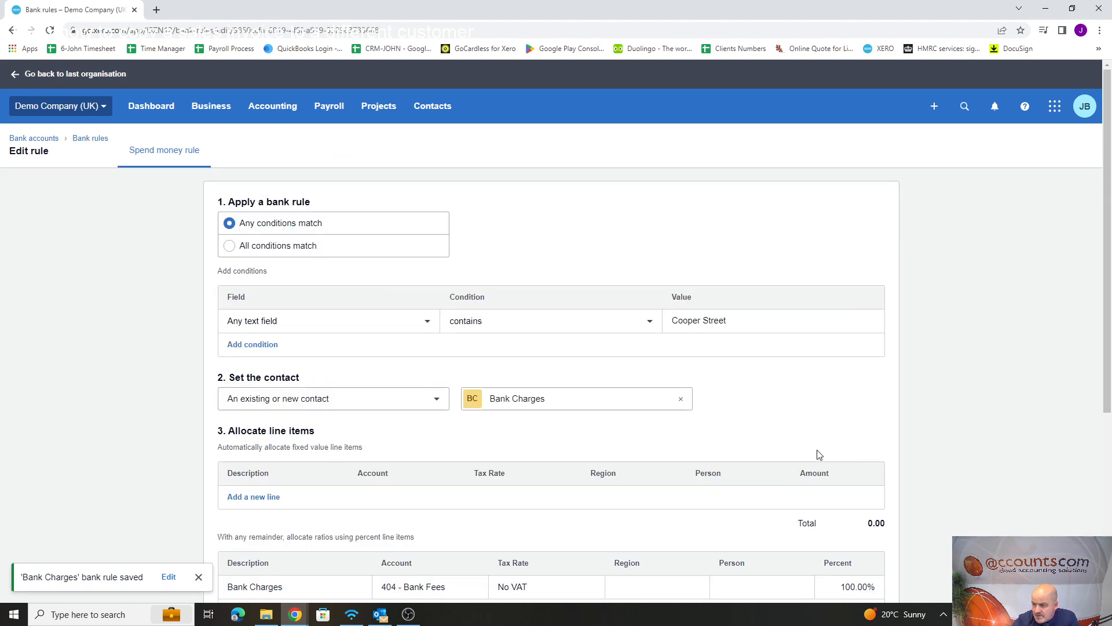
scroll(819, 454, "down", 5)
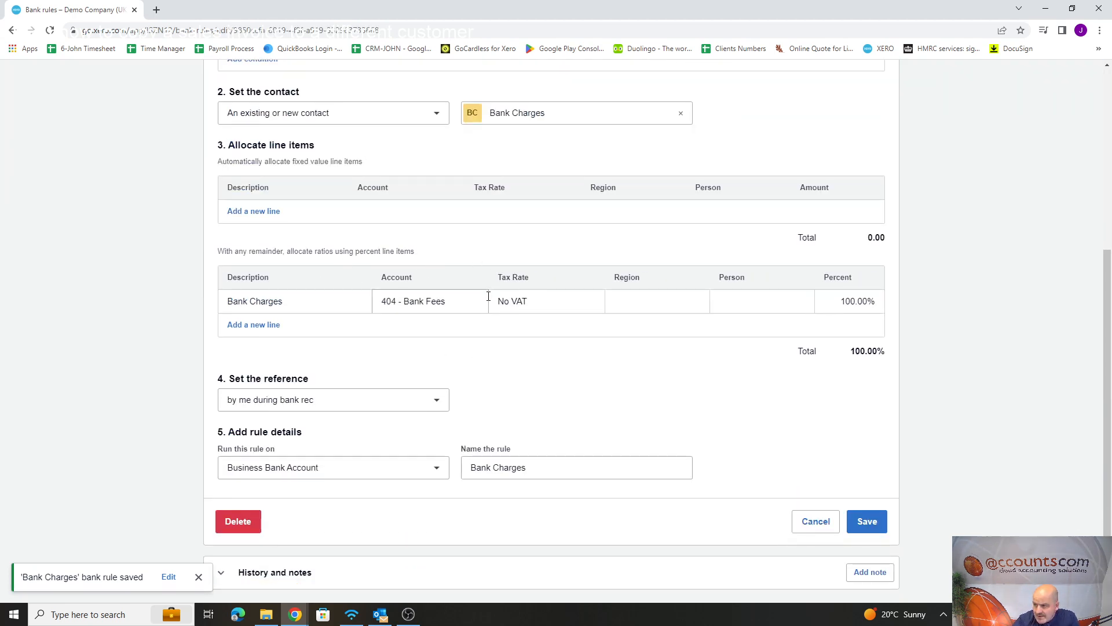
scroll(475, 278, "up", 5)
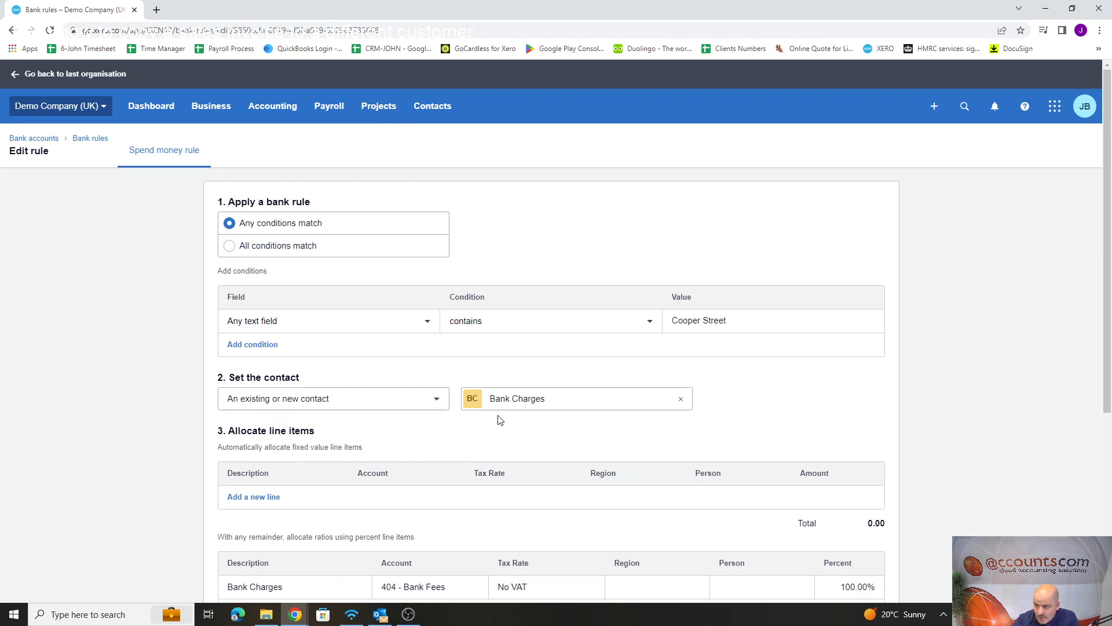
Add a second condition, Payee equals Natwest, to the Bank Charges rule, delete it again and save the rule.
left_click(268, 346)
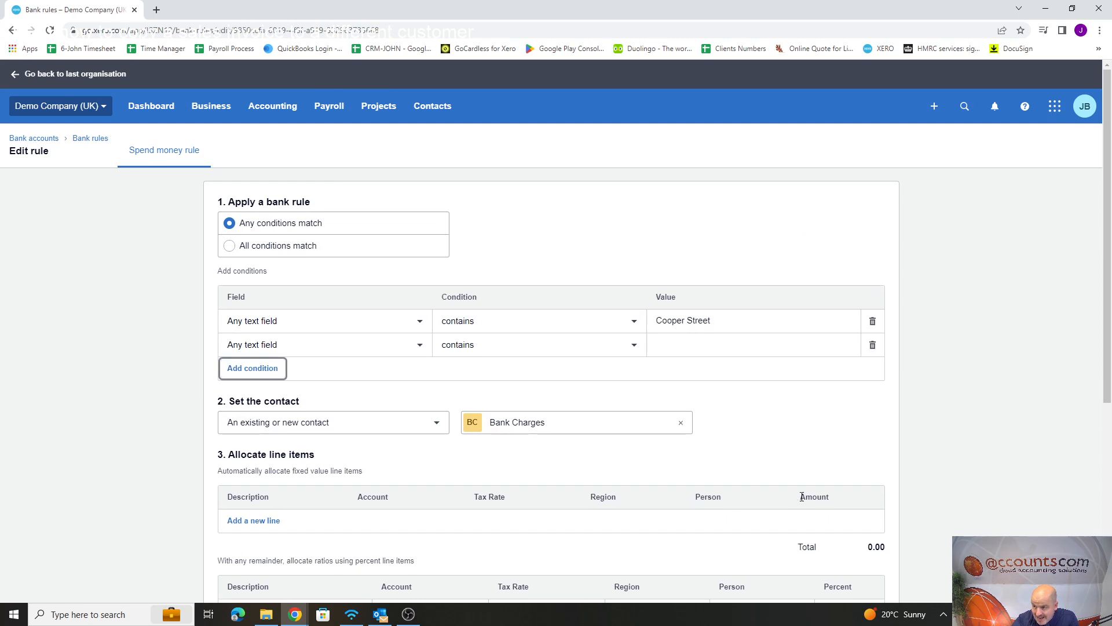
left_click(420, 346)
left_click(260, 381)
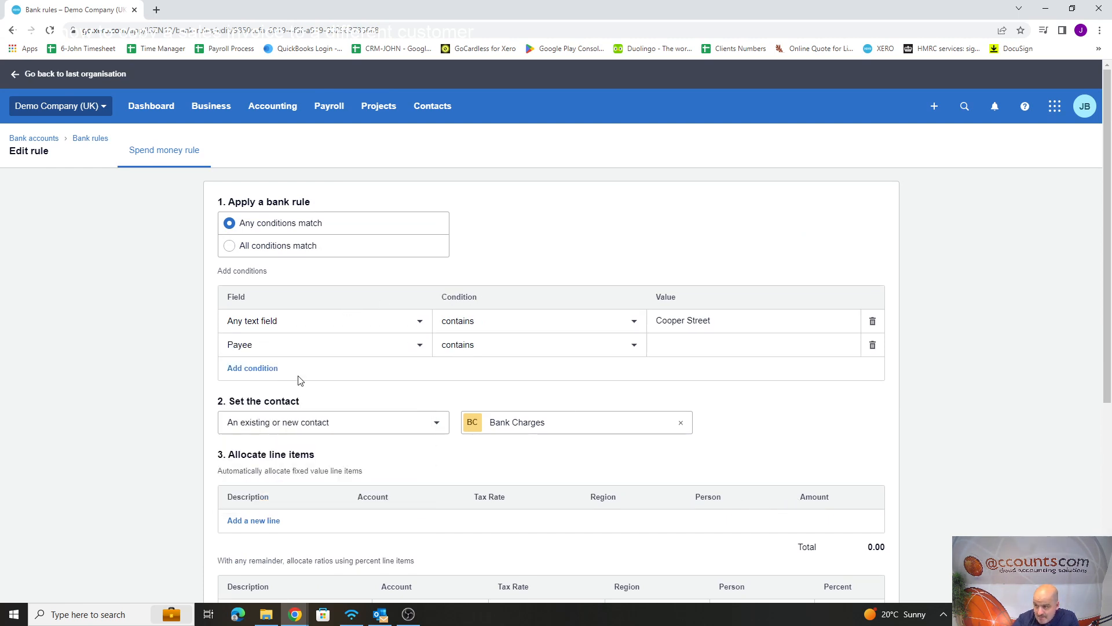
left_click(474, 348)
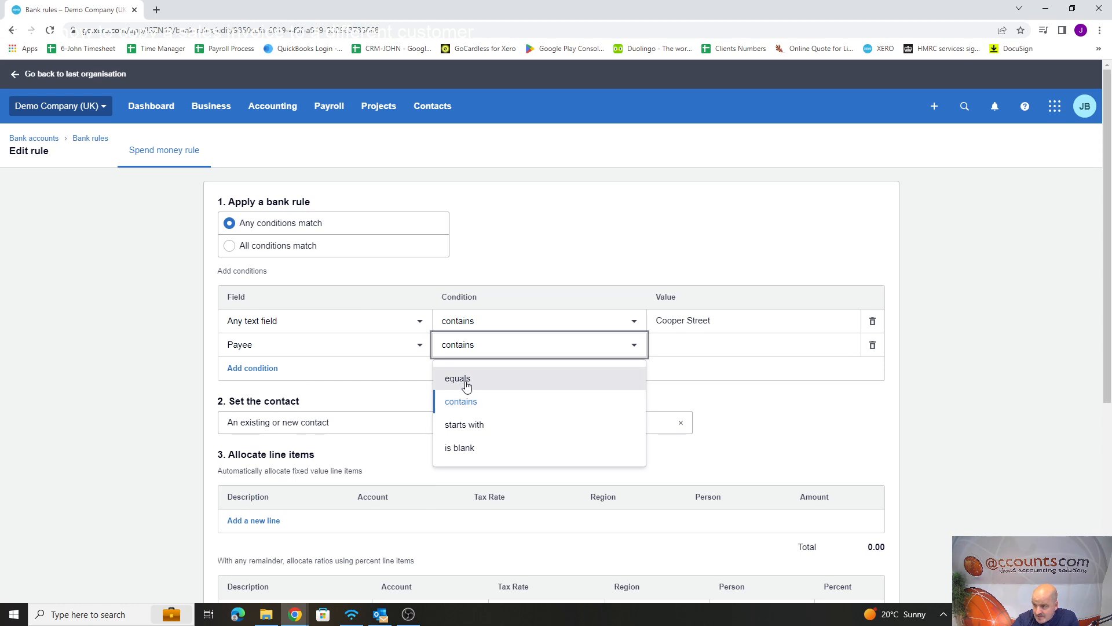
left_click(467, 383)
left_click(686, 346)
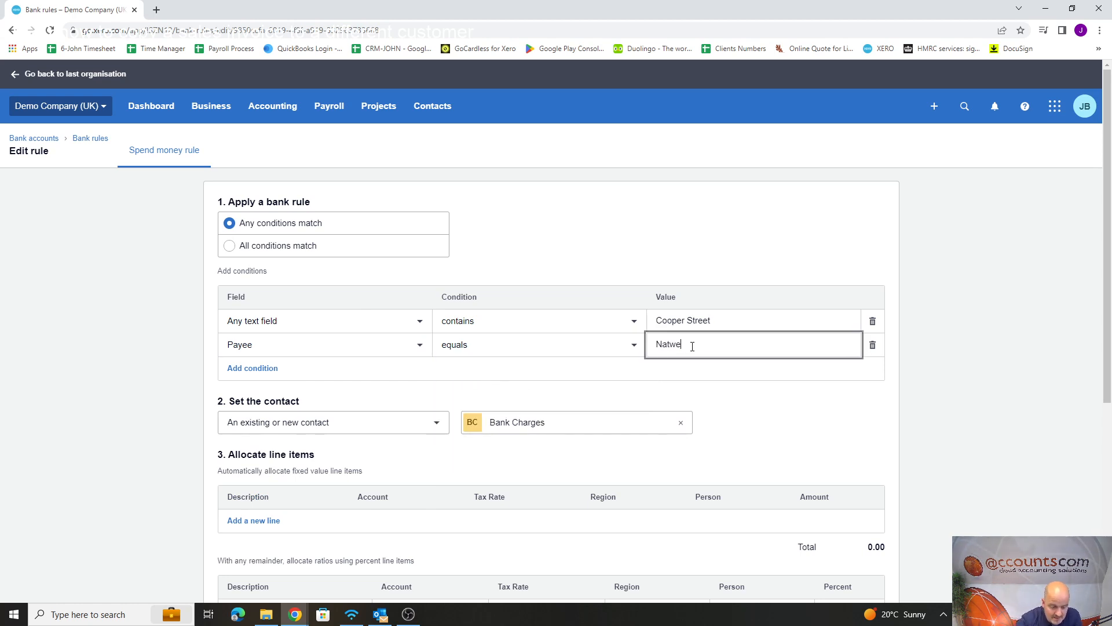
type("Natwest")
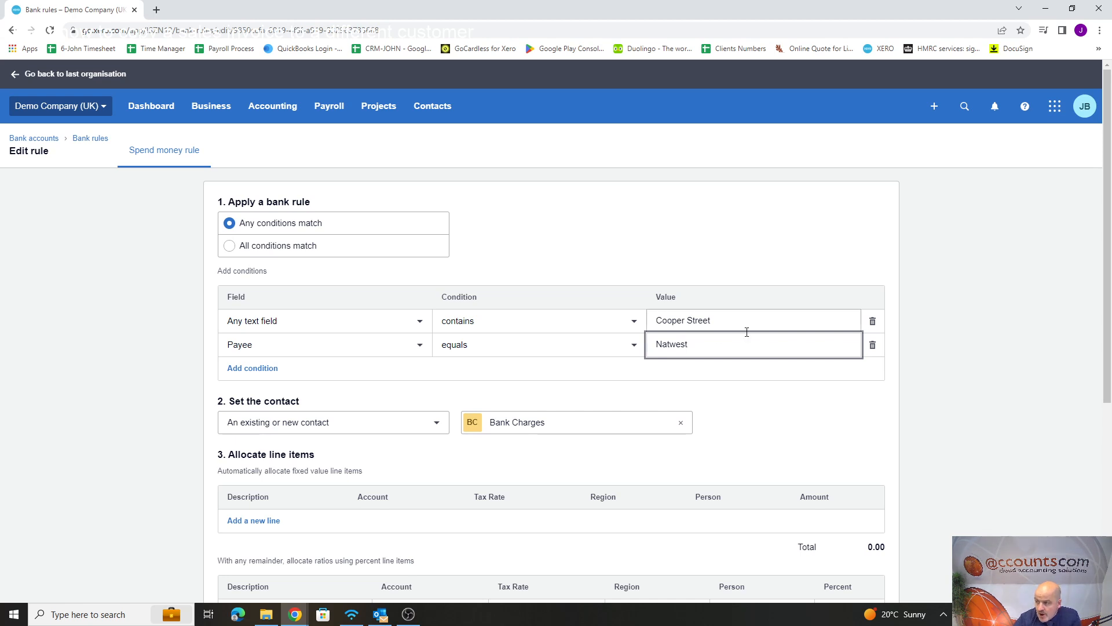
left_click(873, 346)
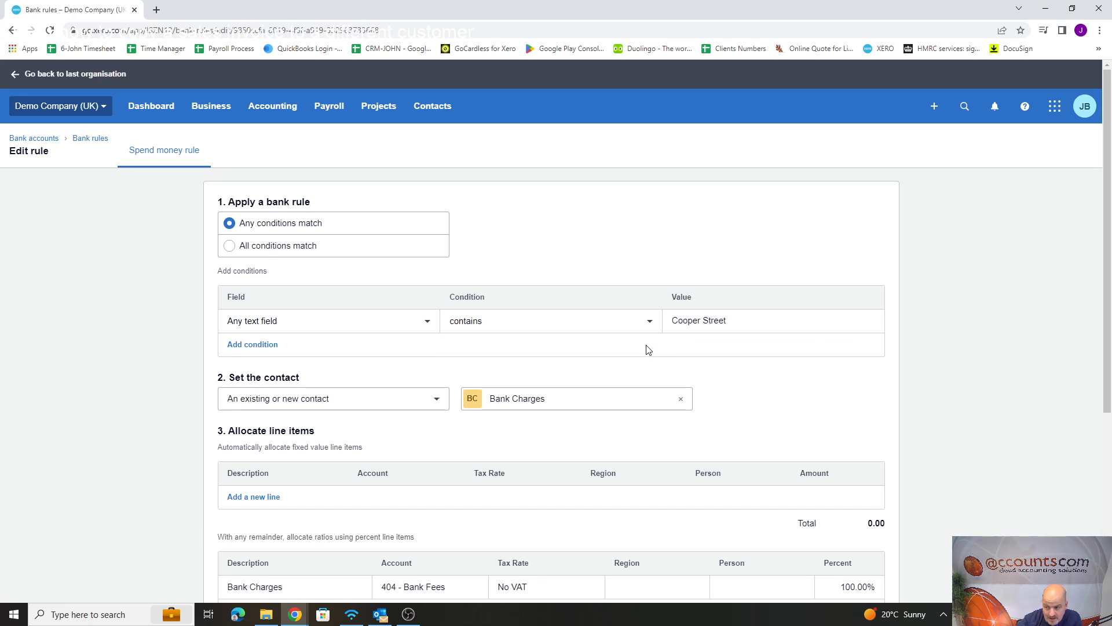
scroll(648, 350, "down", 5)
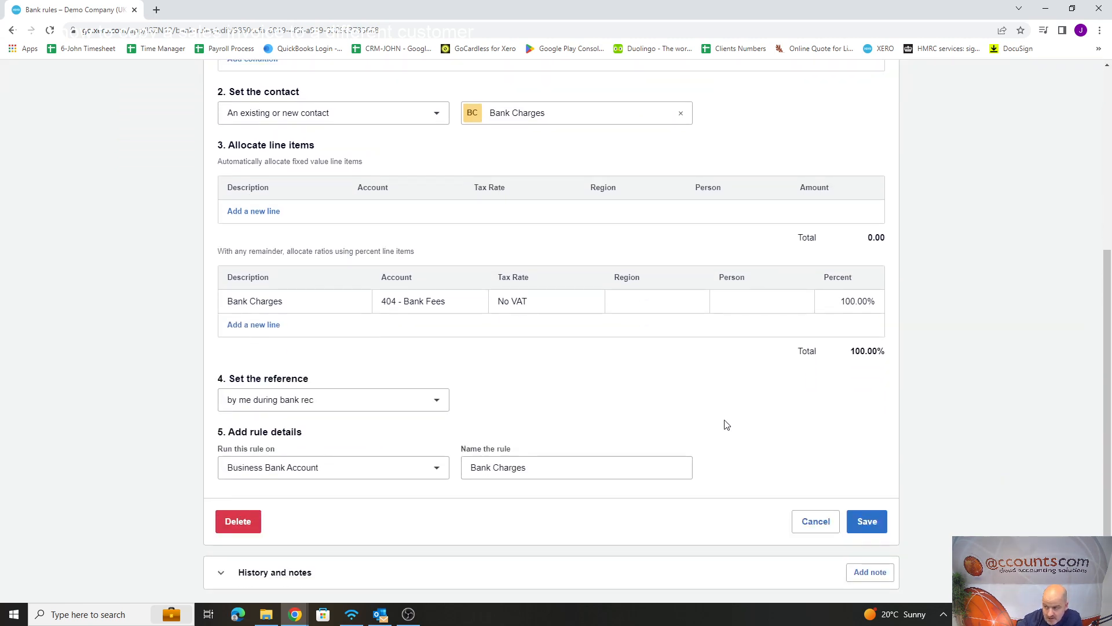
left_click(863, 524)
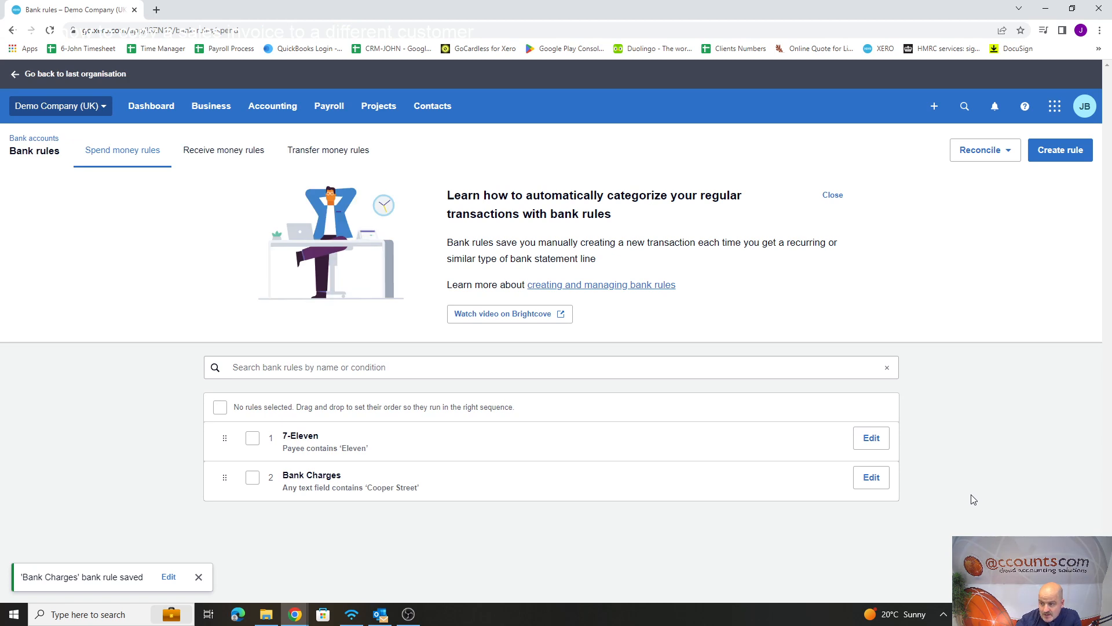
Return to the Bank accounts overview and open the bank rules for Business Bank Account.
left_click(289, 110)
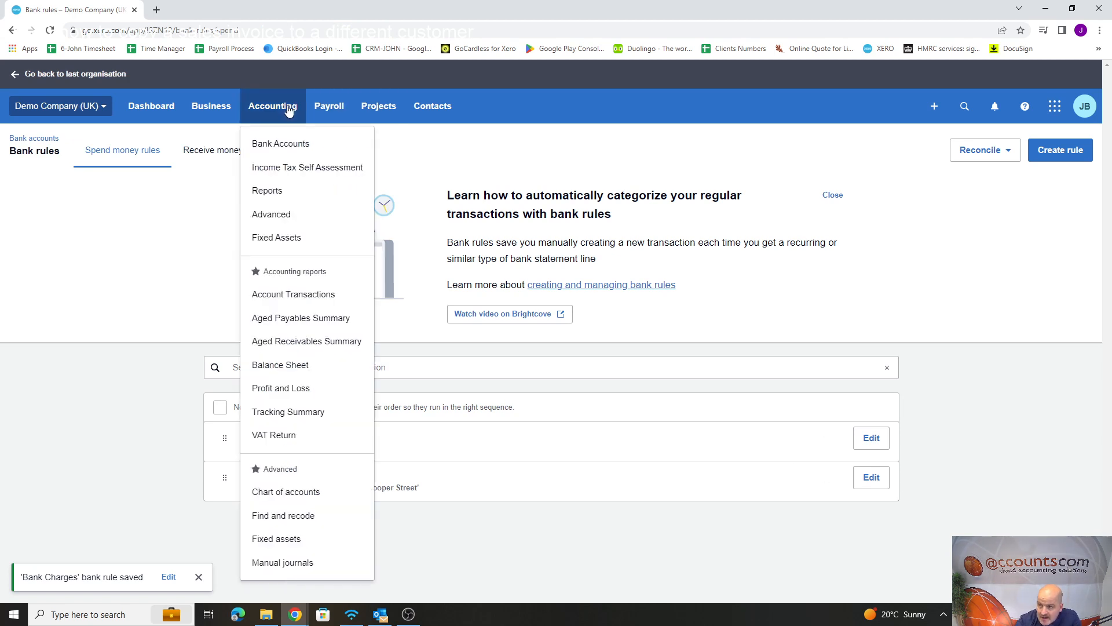
left_click(271, 145)
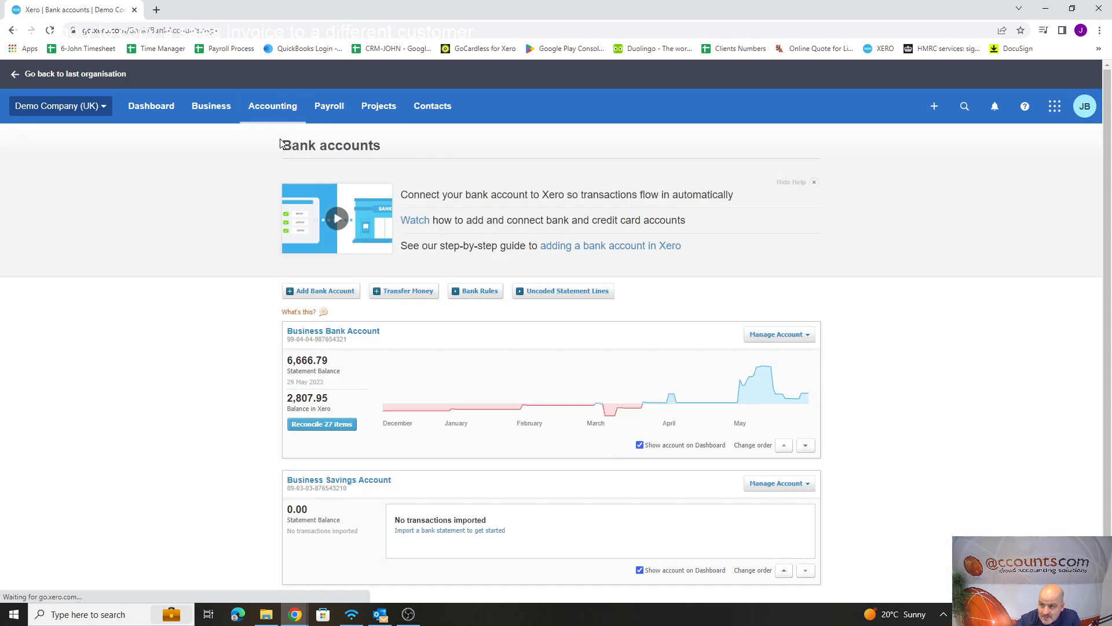
left_click(777, 335)
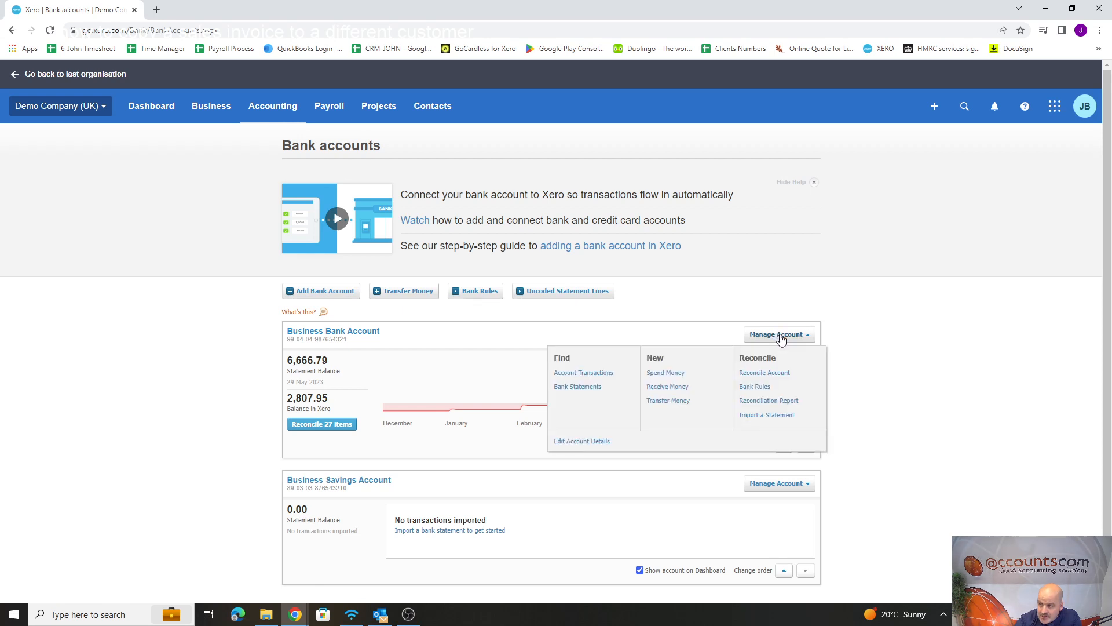
left_click(754, 387)
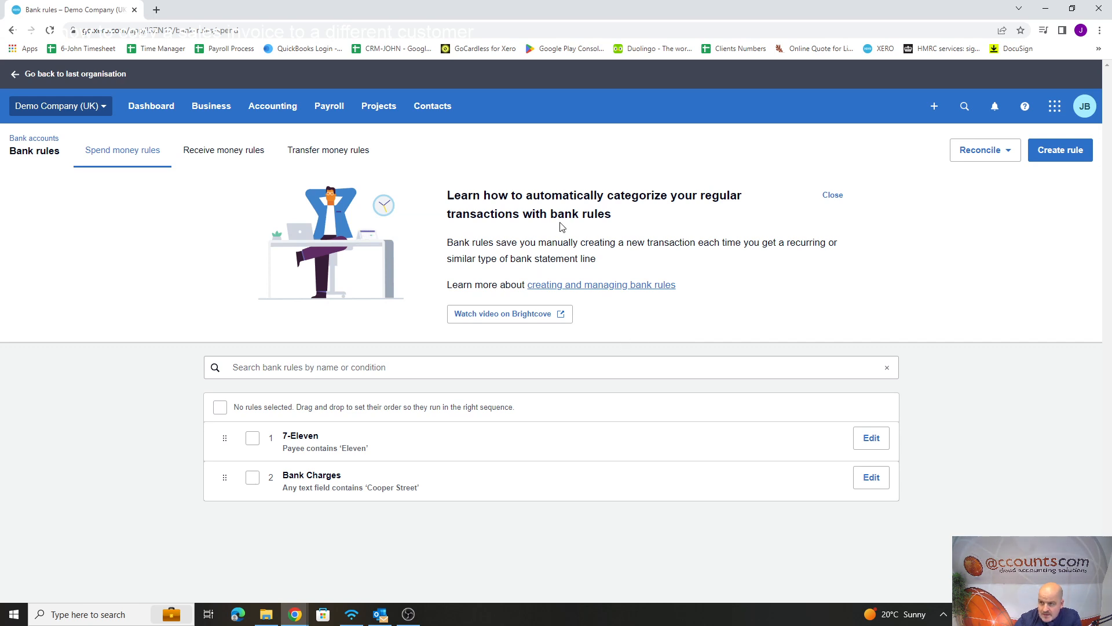
Look through the receive and transfer money rule lists and return to the spend money rules.
left_click(226, 154)
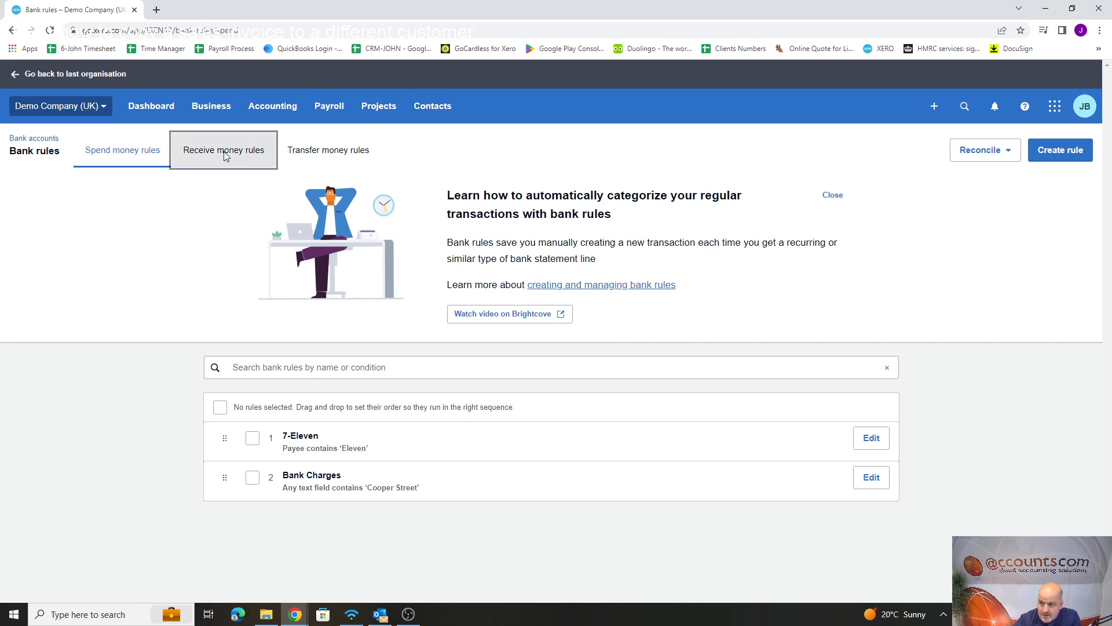
left_click(140, 155)
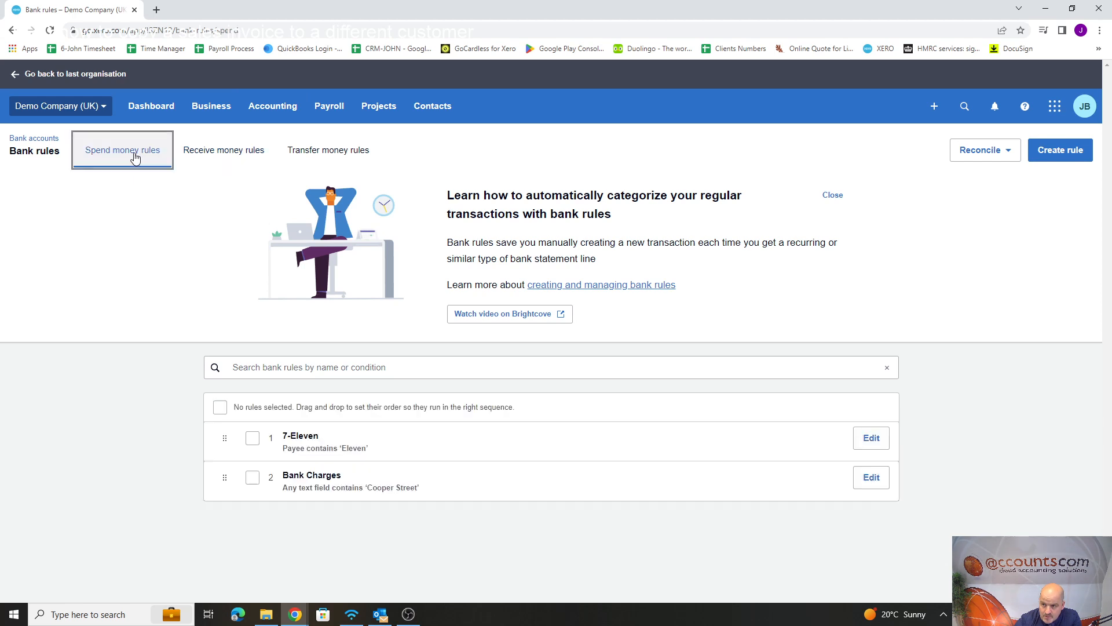
left_click(314, 156)
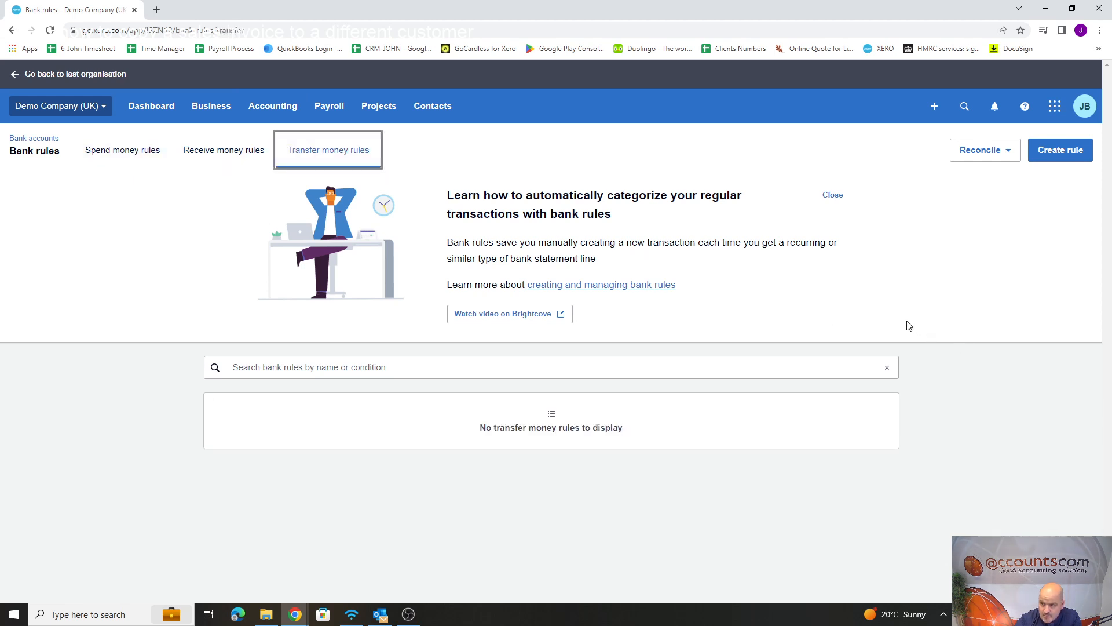
left_click(139, 153)
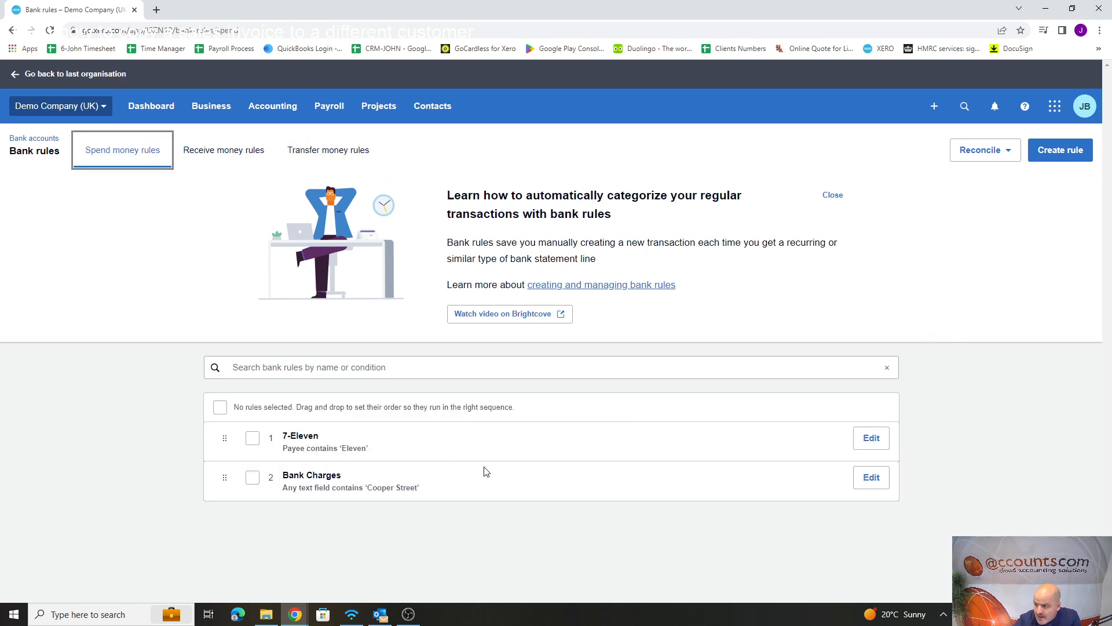
Edit the Bank Charges rule to run on All bank accounts and save it.
left_click(871, 476)
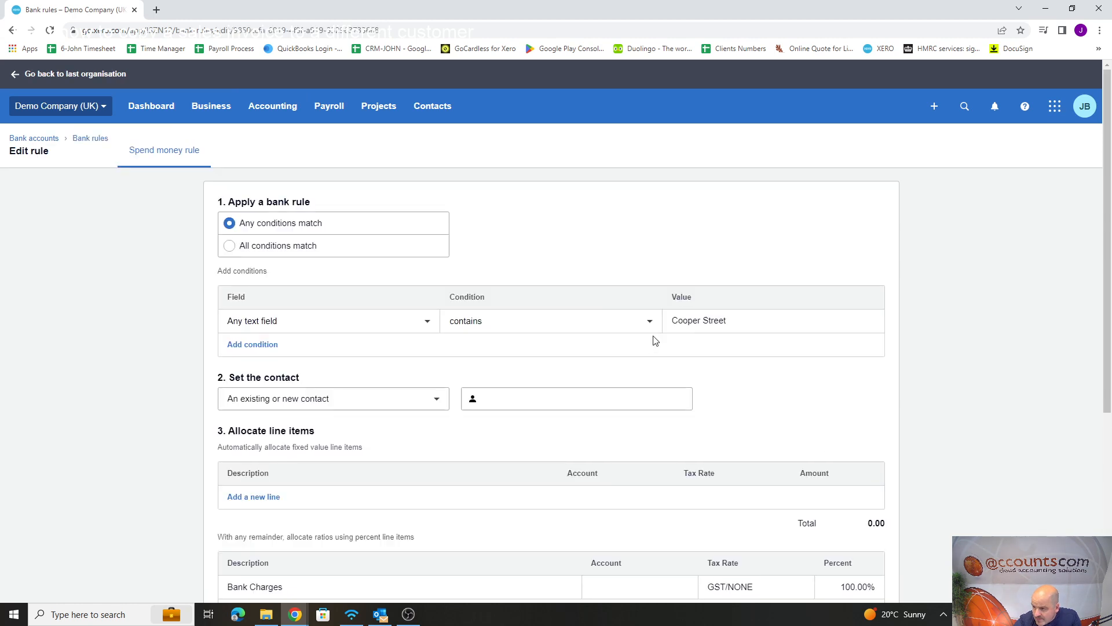
scroll(418, 349, "down", 5)
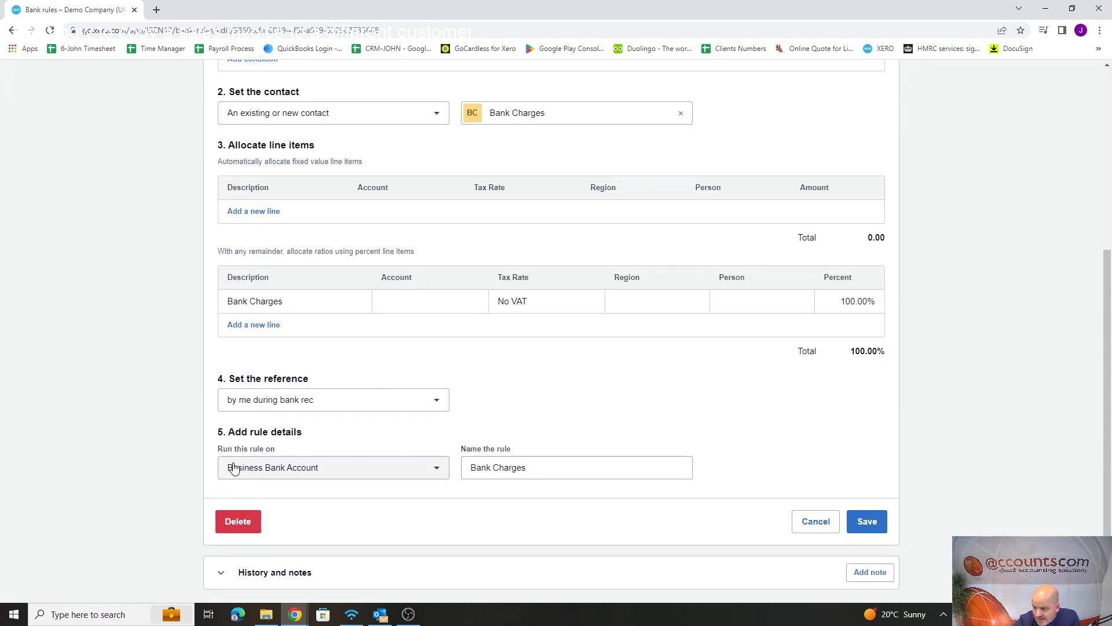
left_click(438, 474)
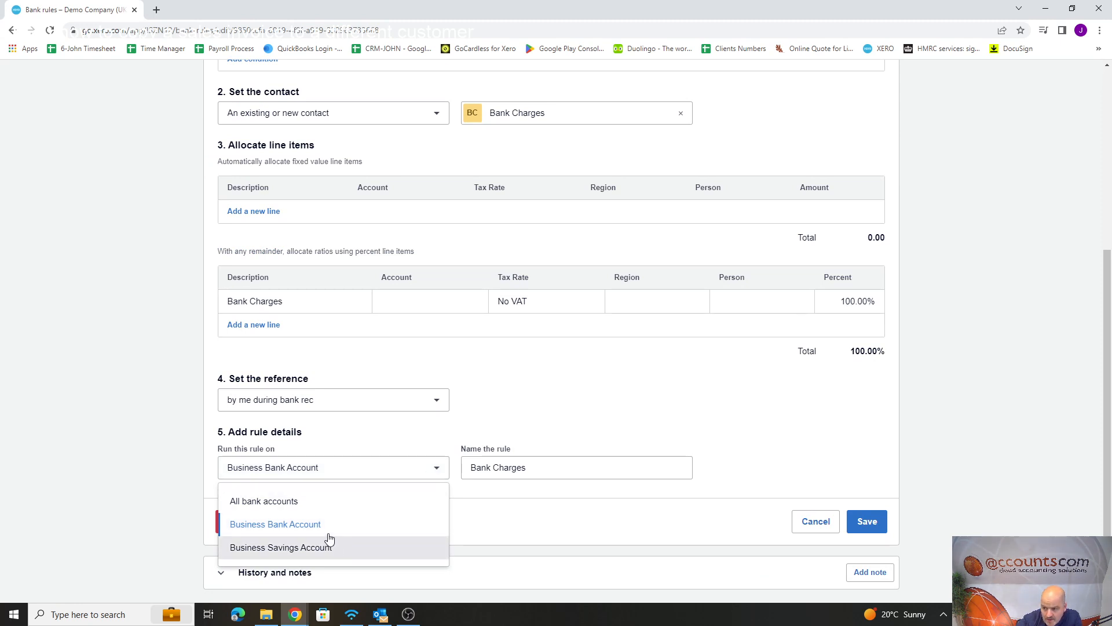
left_click(248, 501)
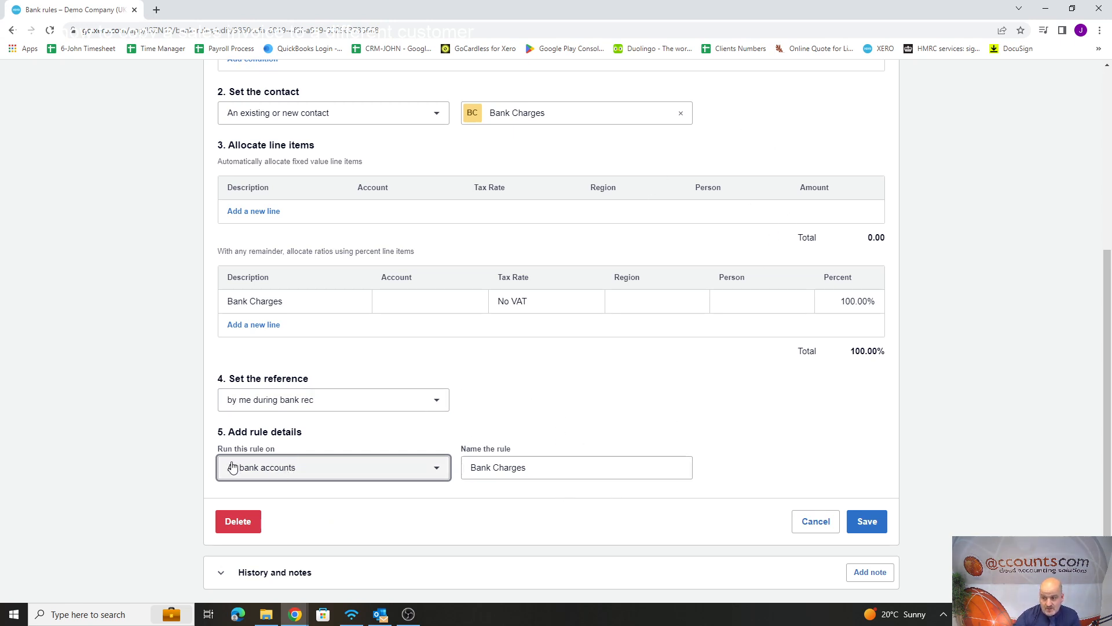
left_click(871, 522)
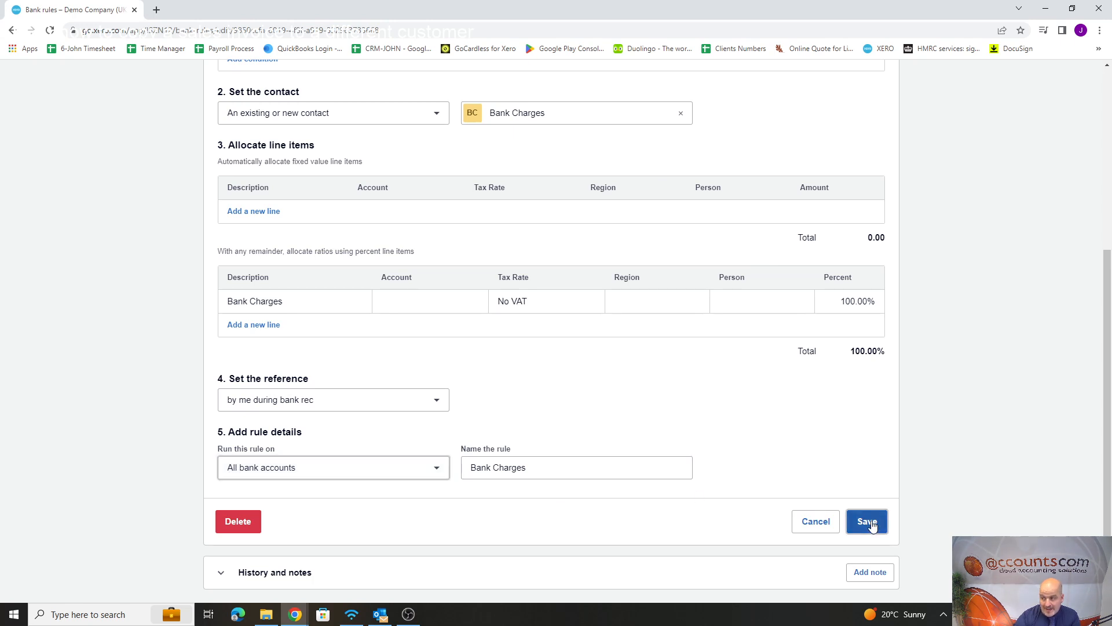